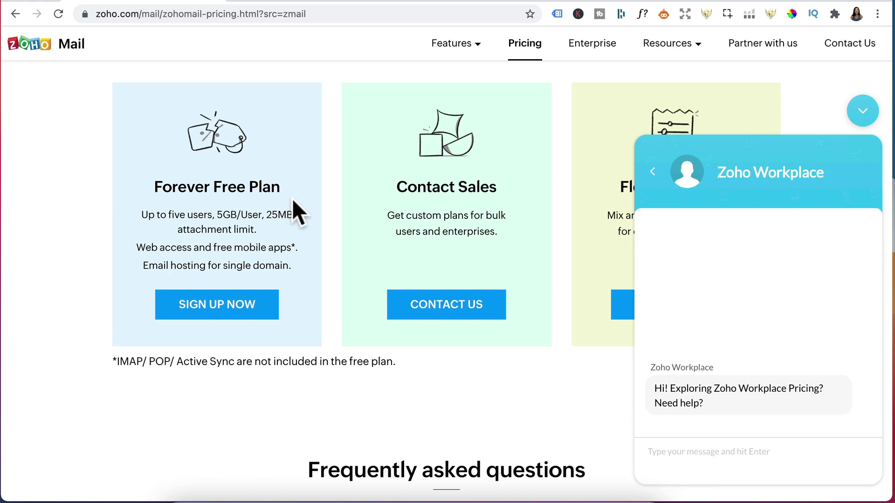
Step: Sign up for the Forever Free Plan, agreeing to the Terms of Service and submitting the mobile verification code
click(217, 308)
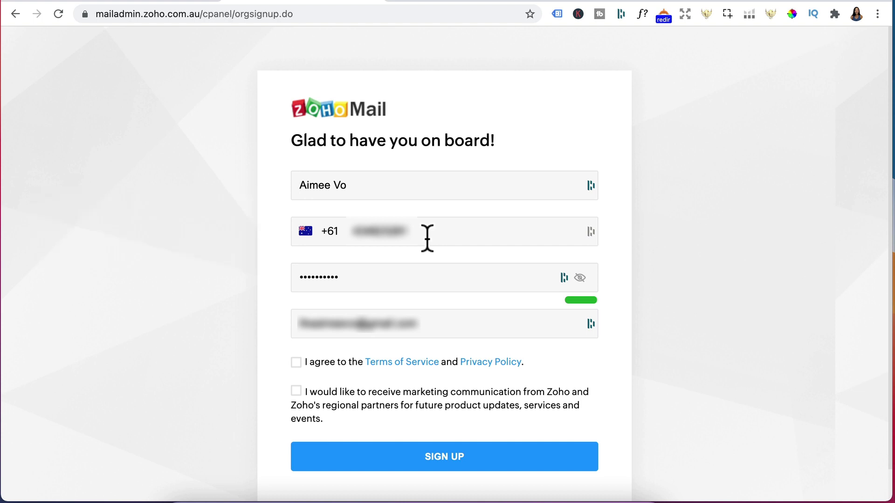
click(296, 363)
click(450, 463)
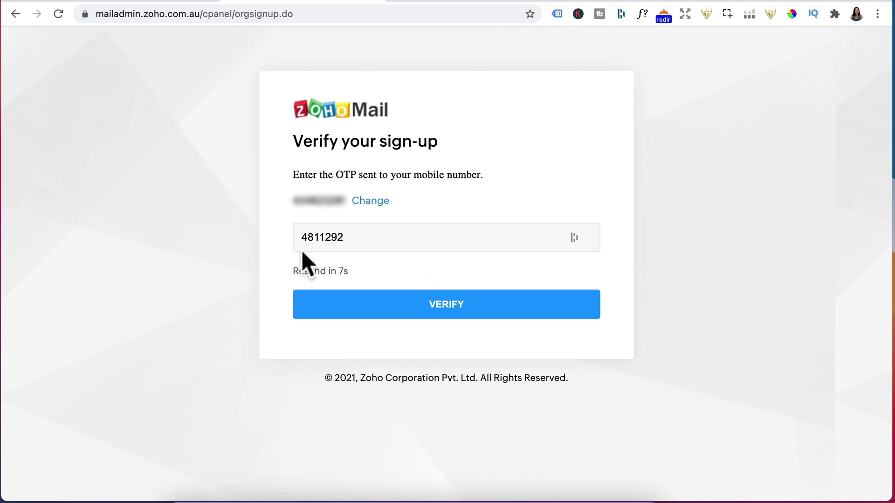
click(447, 312)
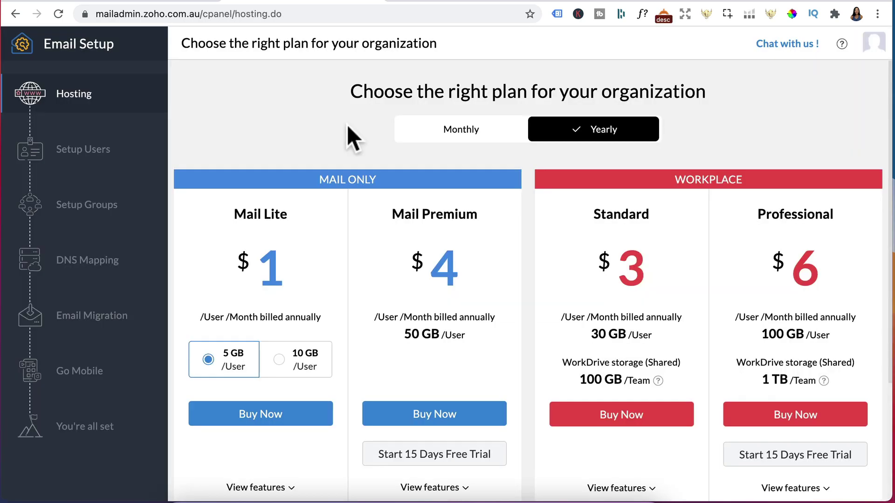
Step: Review the available plans for the organization and choose the Free Plan
scroll(346, 125, down, 4)
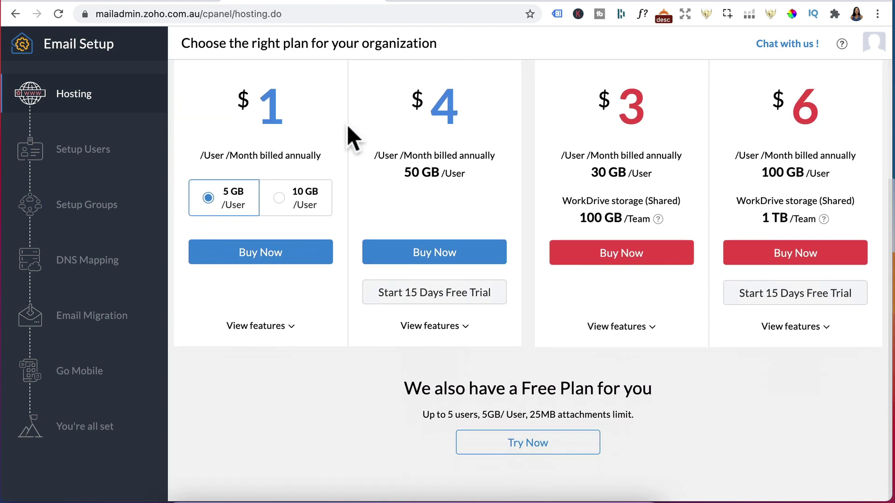
scroll(346, 124, up, 2)
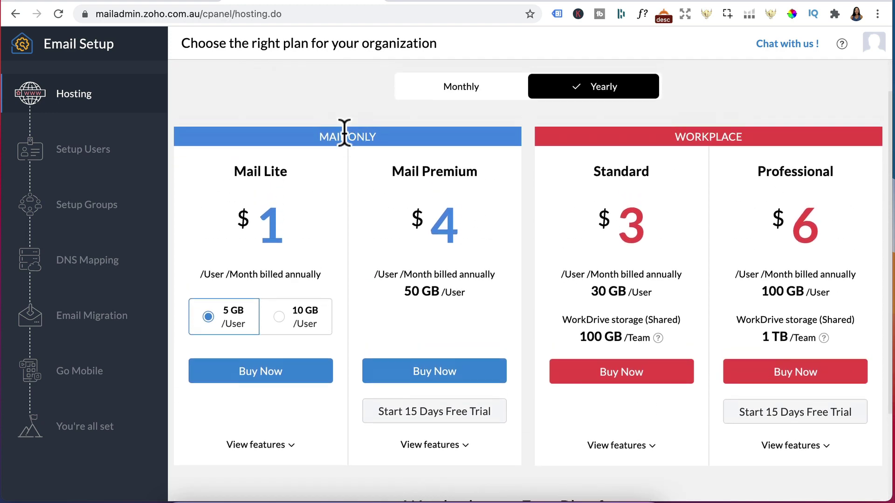
scroll(345, 131, down, 3)
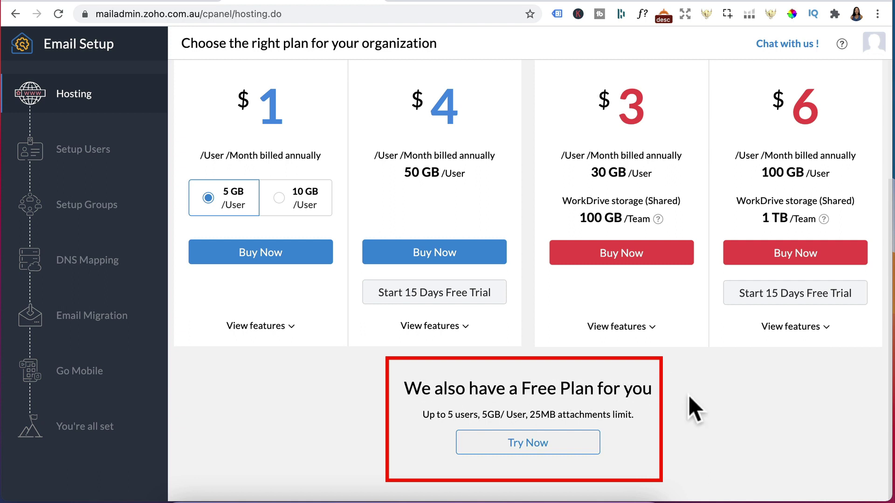
click(528, 445)
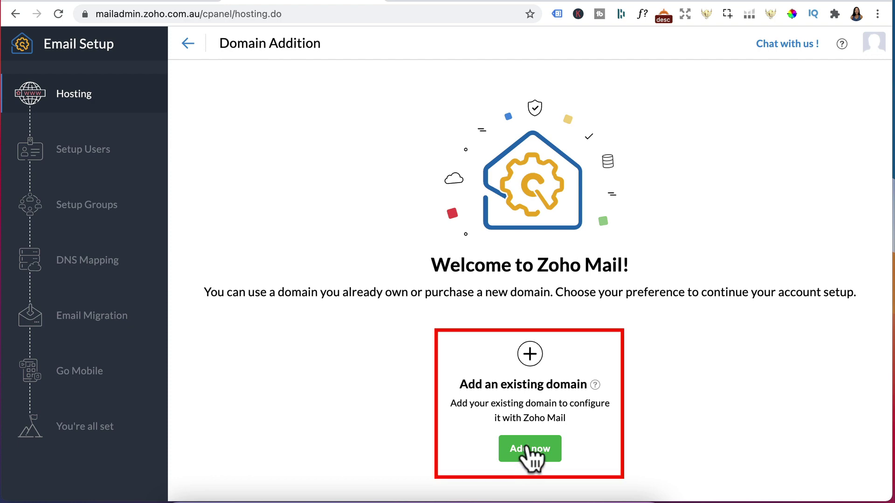
Step: Add the existing domain bossfunnels.co with the organization name Boss Funnels
click(530, 448)
click(297, 228)
text(bossfunnels.co)
key(Tab)
text(Boss Funnels)
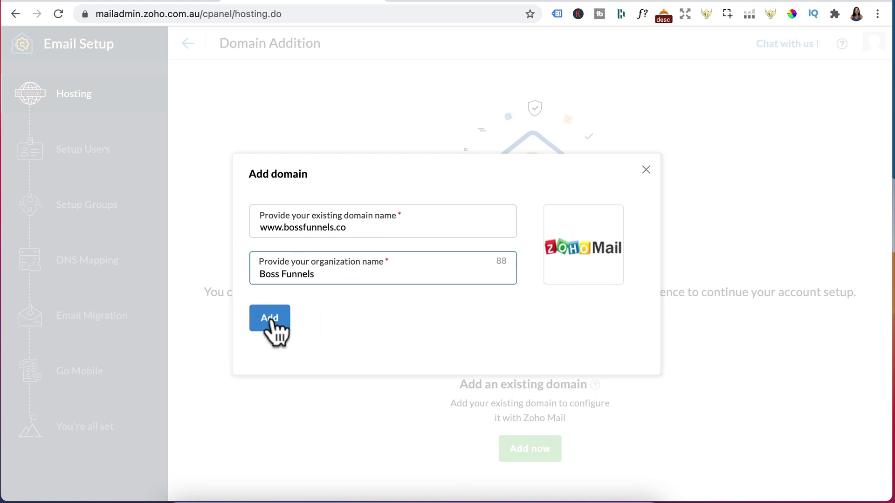
click(271, 320)
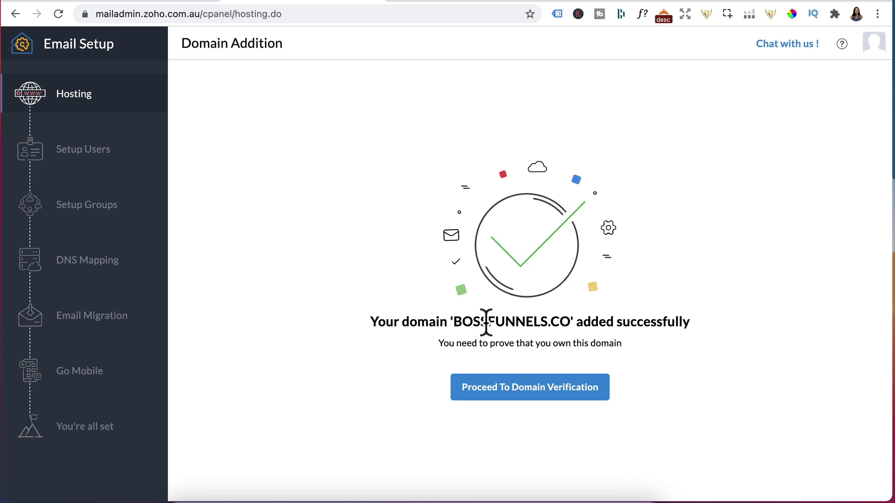
Step: Copy the TXT value from the domain verification page, and in Groove's custom domain settings open the DNS records of bossfunnels.co
click(507, 394)
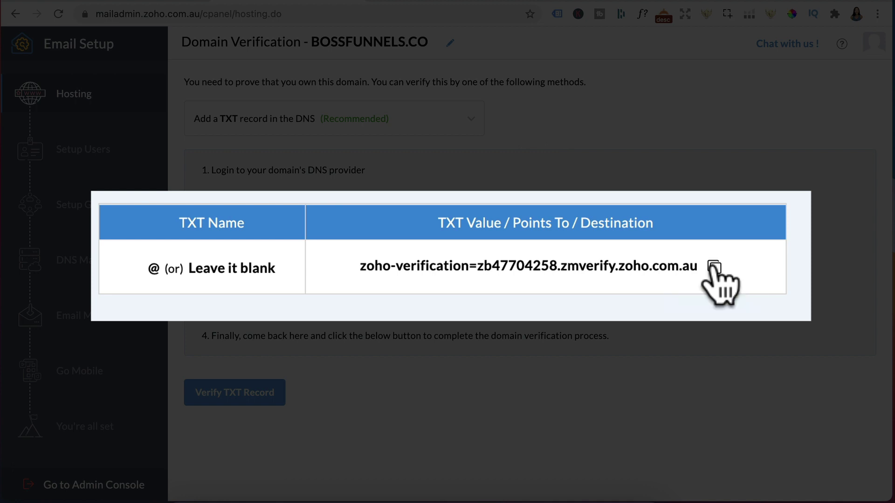
click(713, 267)
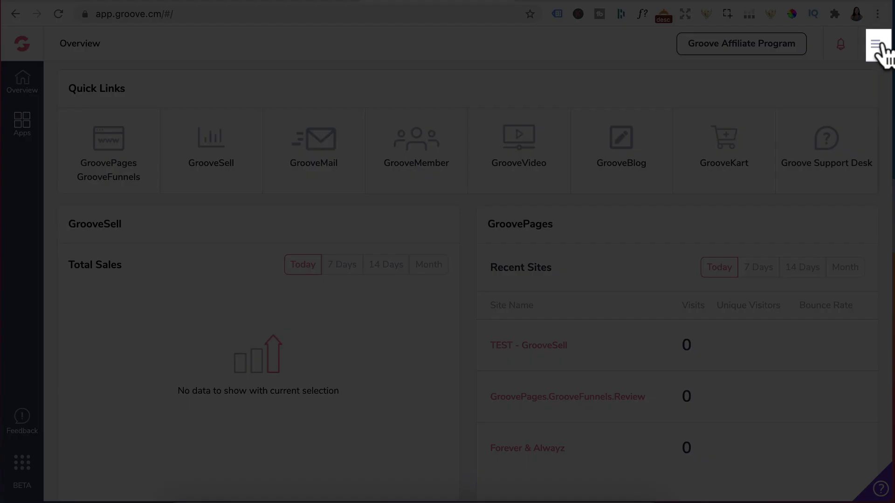
click(873, 45)
click(727, 93)
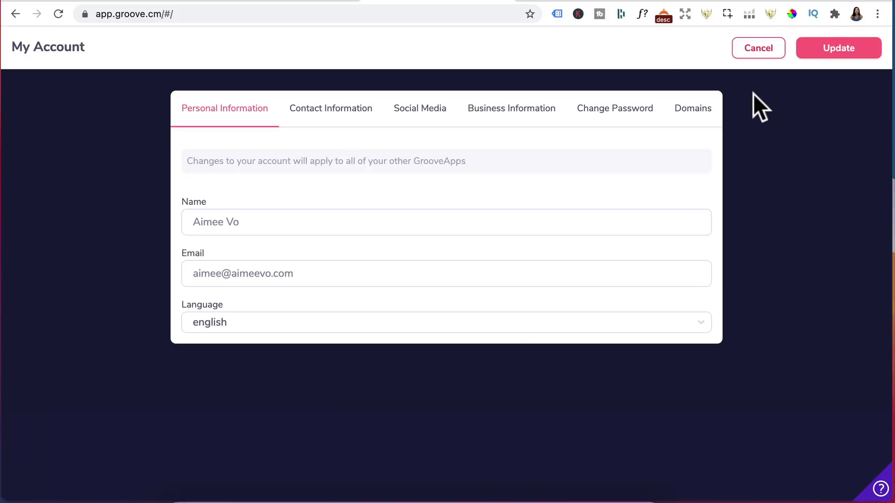
click(692, 112)
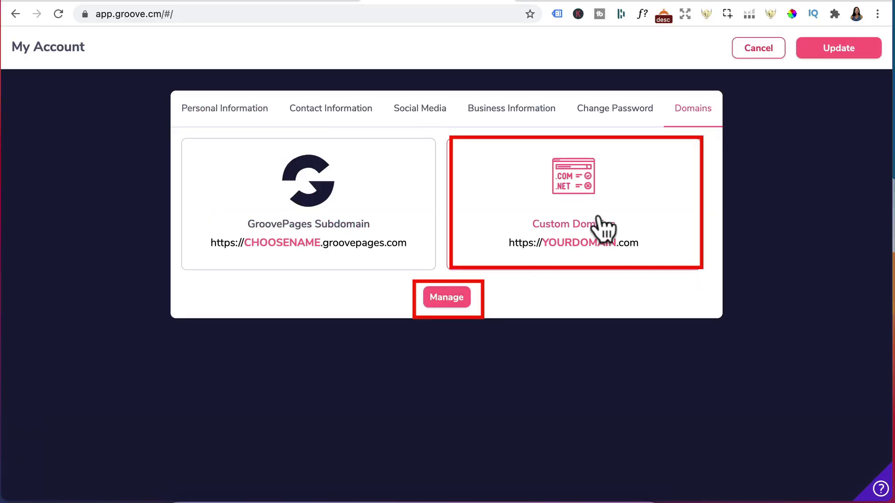
click(446, 297)
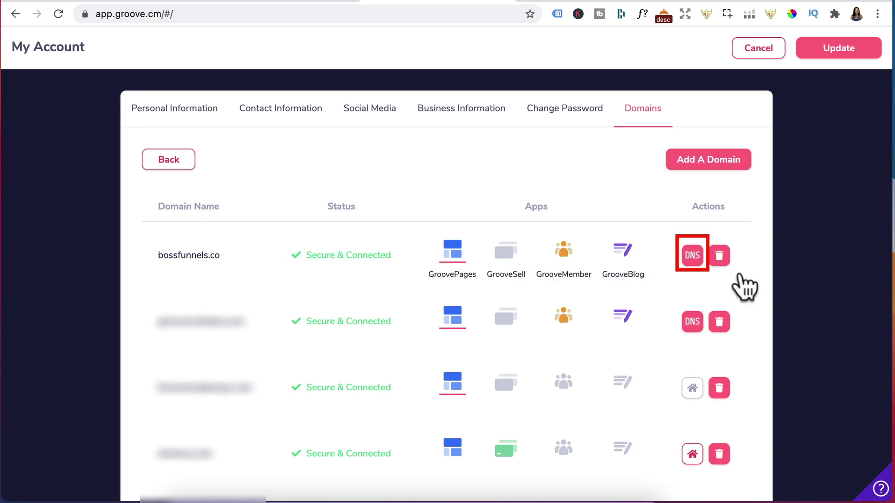
click(699, 260)
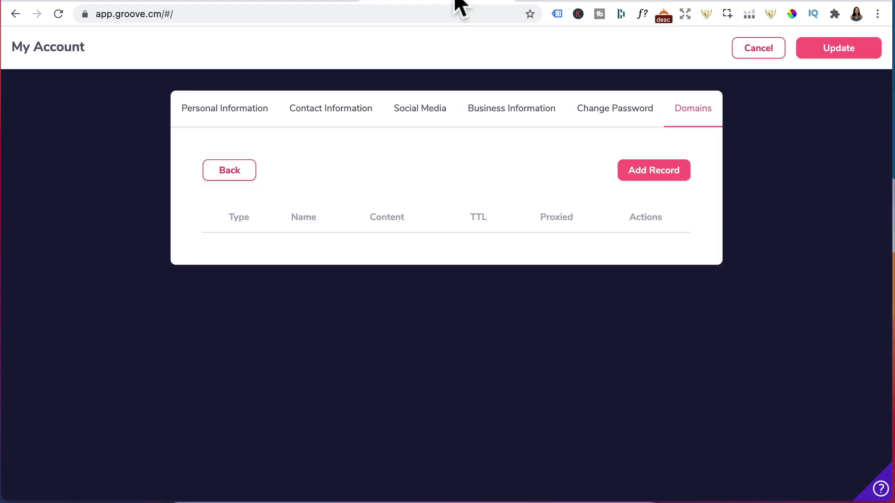
Step: Add and save a TXT record named @ for bossfunnels.co in Groove, using the domain verification value copied from Zoho as its content
click(642, 172)
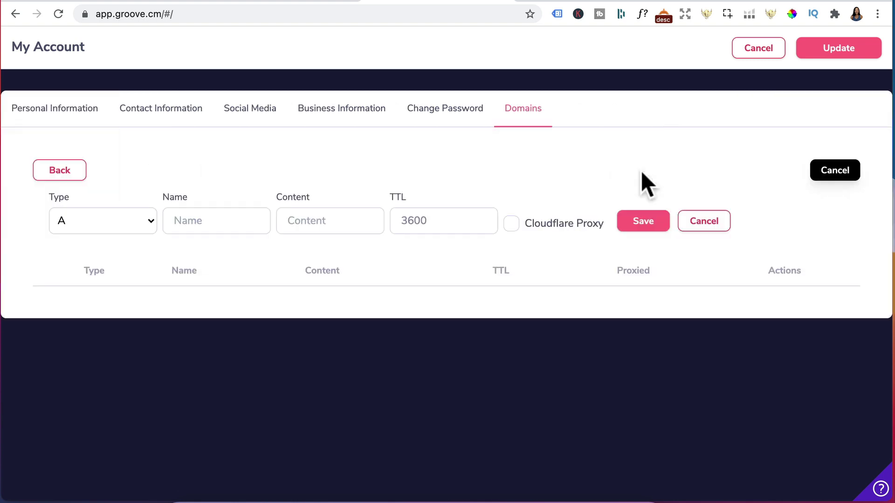
click(141, 226)
click(93, 326)
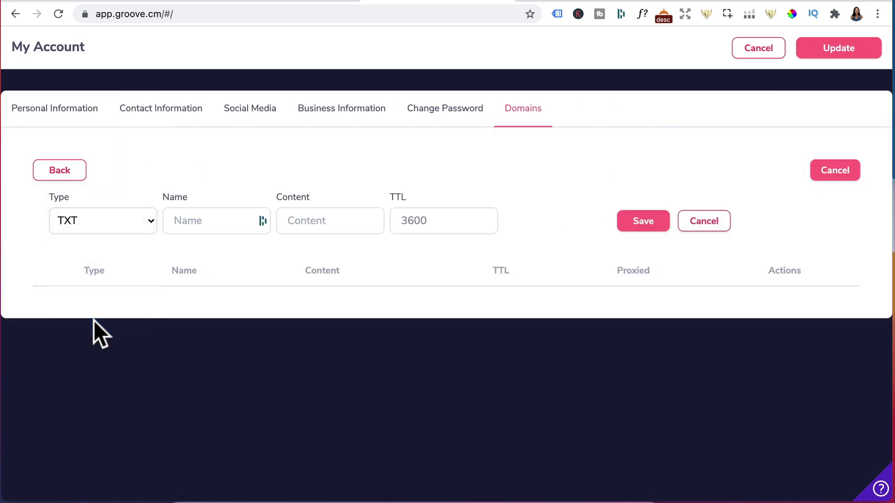
click(207, 226)
text(@)
click(339, 226)
click(309, 5)
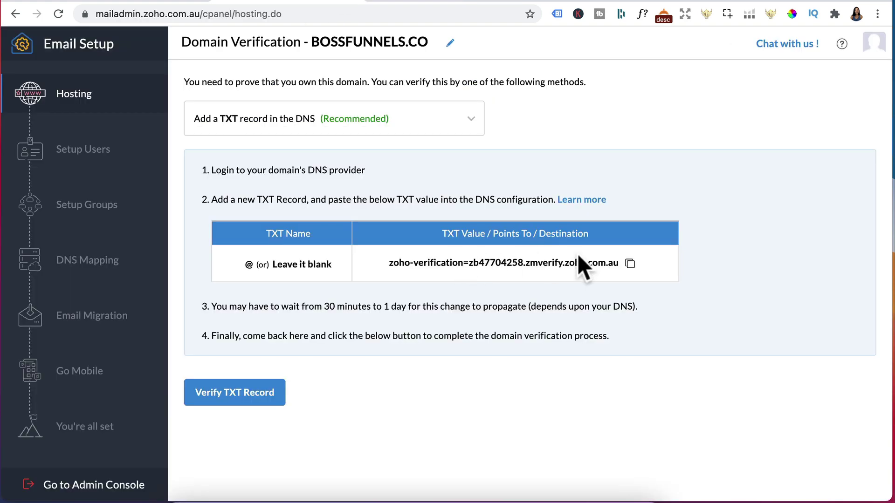
click(630, 264)
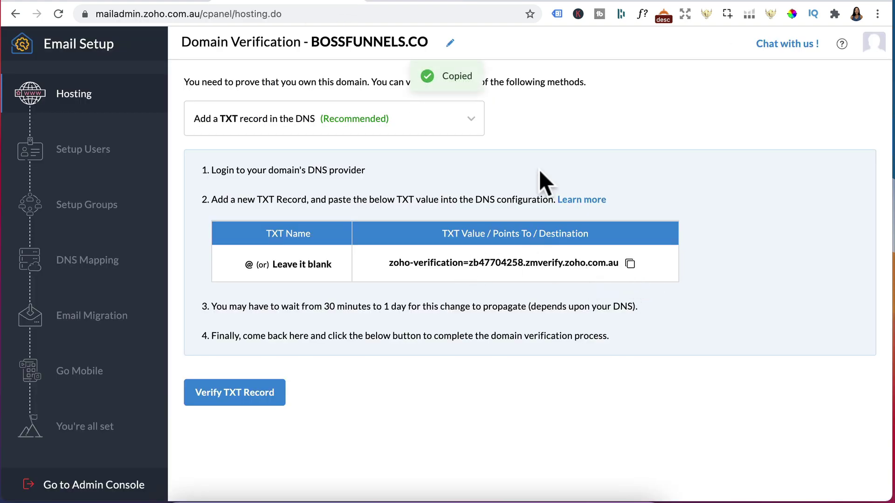
click(459, 6)
key(super+v)
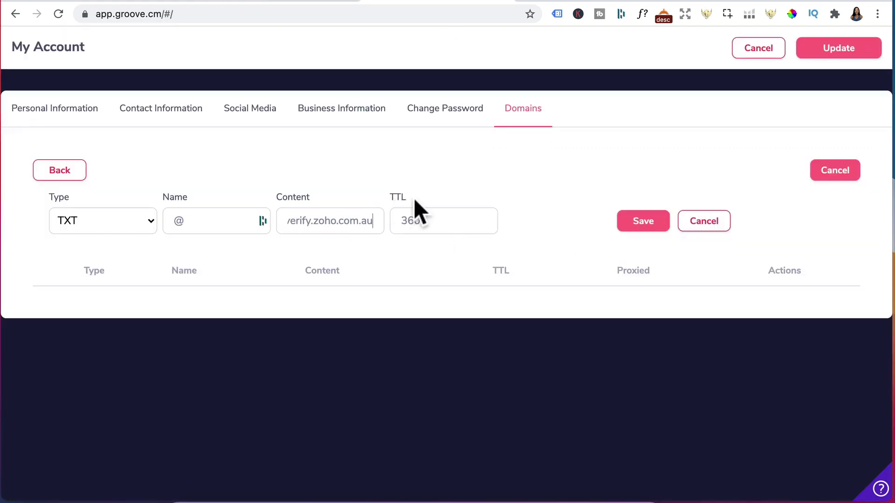
click(645, 227)
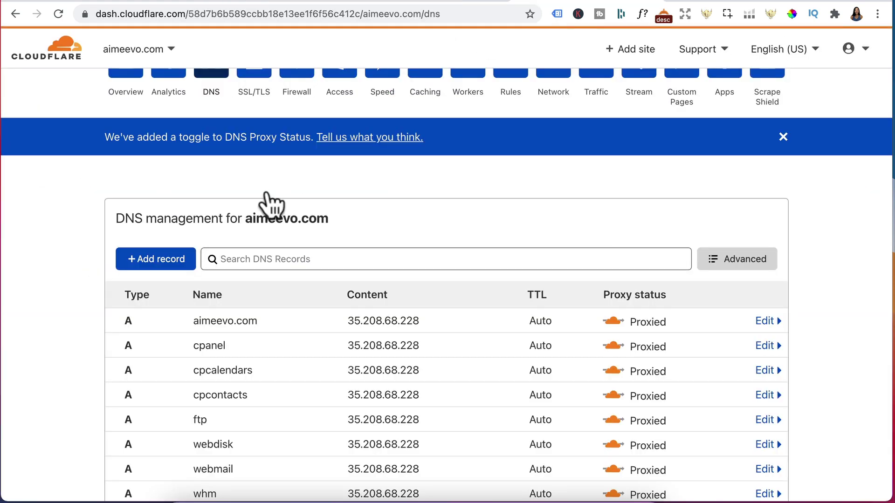
Step: In Cloudflare's DNS management, fill in a new TXT record named @ with the copied domain verification value as its content
click(161, 261)
click(150, 341)
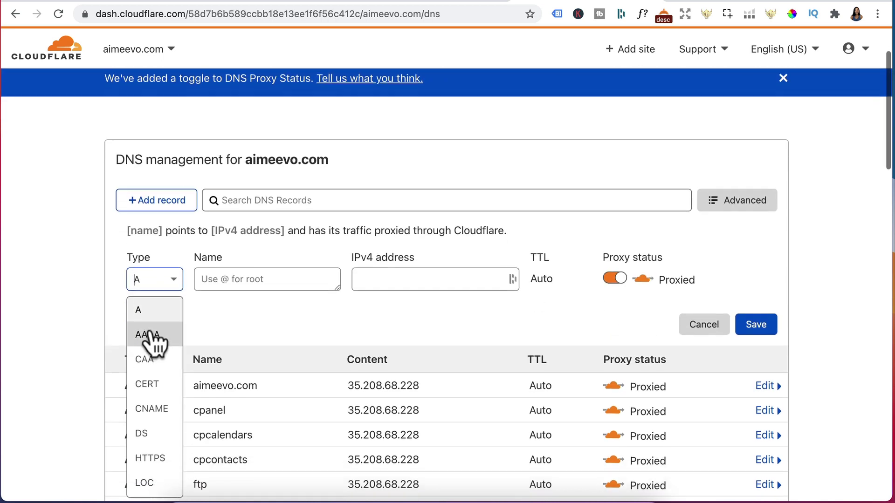
scroll(143, 443, down, 5)
click(146, 455)
text(@)
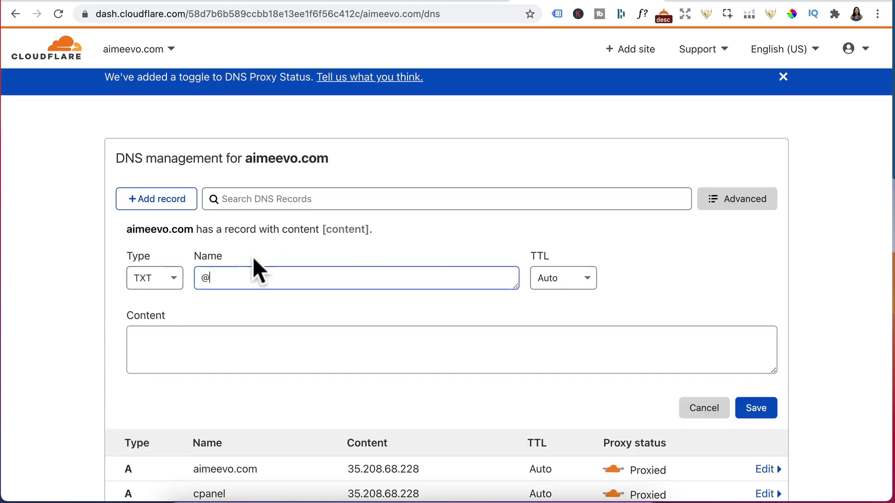
click(221, 351)
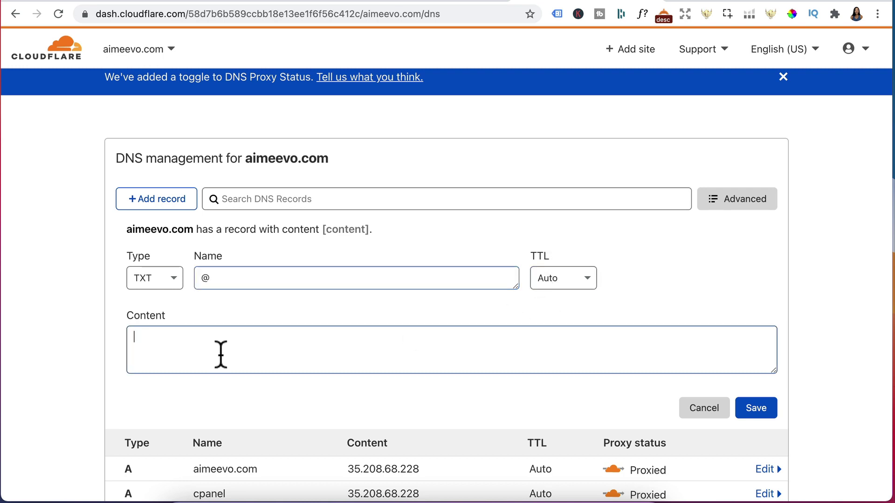
key(super+v)
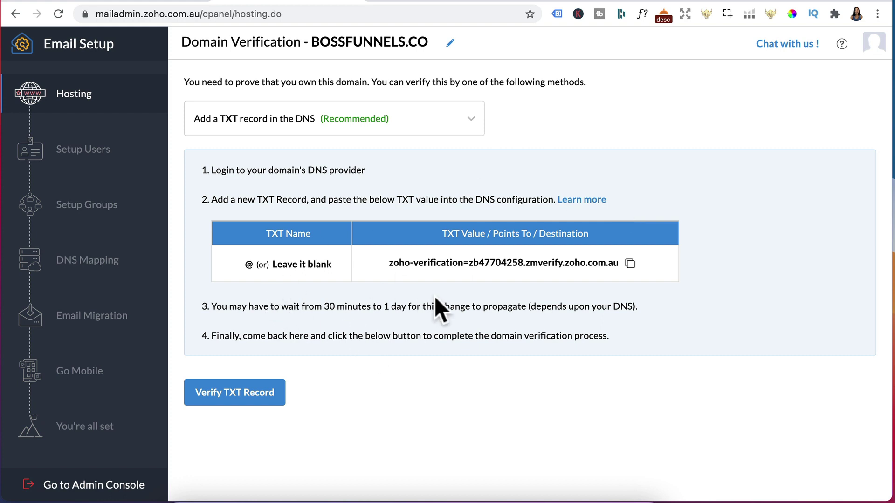
Step: Back in Zoho Mail setup, verify the TXT record for bossfunnels.co and create the super administrator's domain email address
click(231, 393)
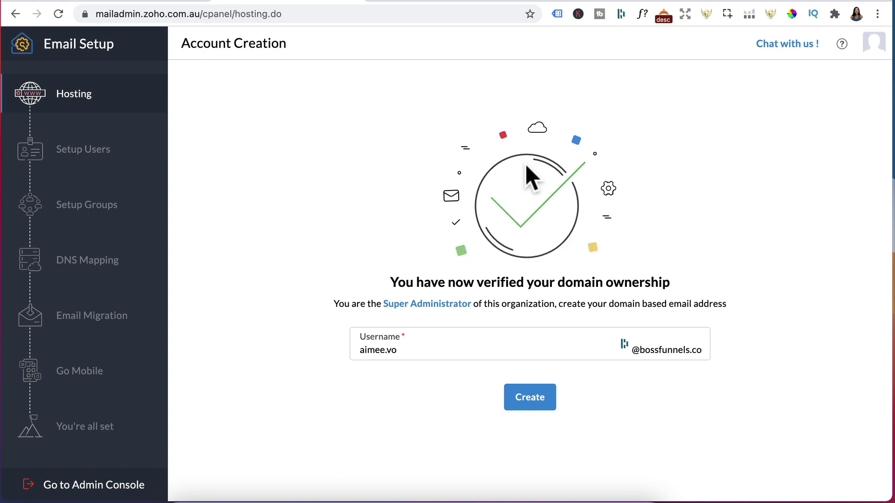
click(456, 3)
click(530, 399)
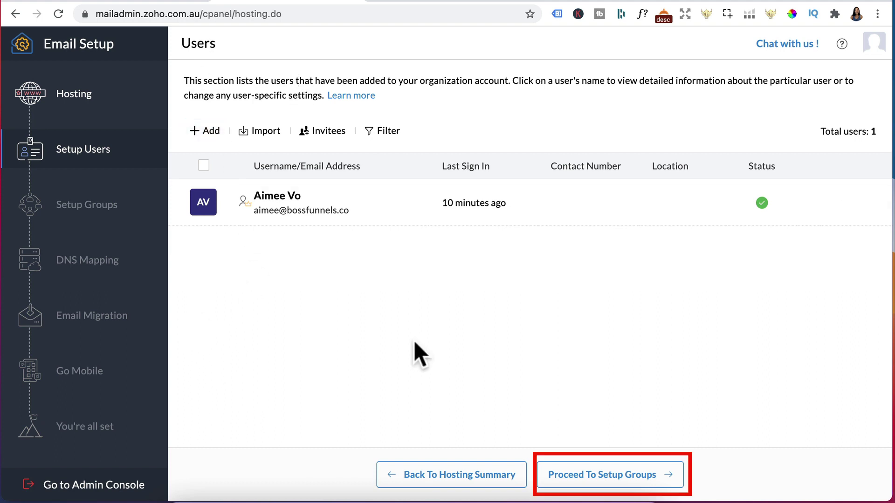
Step: Proceed past the user and group setup to DNS mapping and copy the MX address mx.zoho.com.au
click(610, 480)
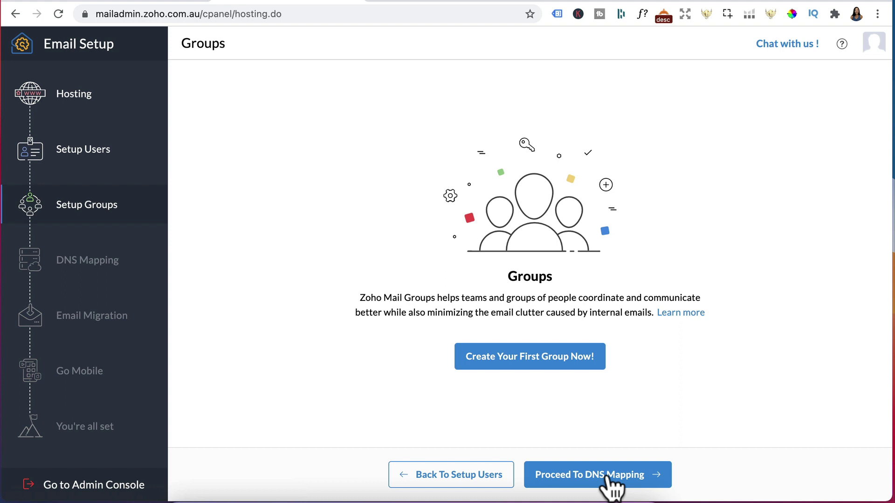
click(641, 480)
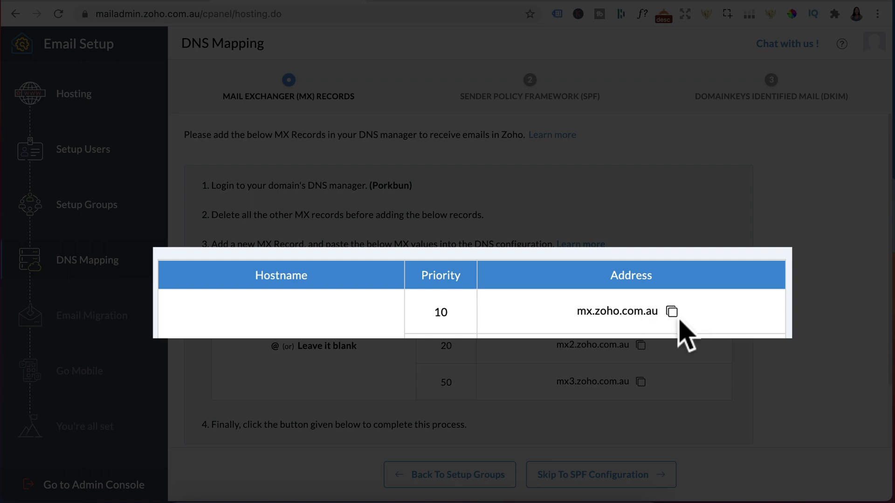
click(637, 308)
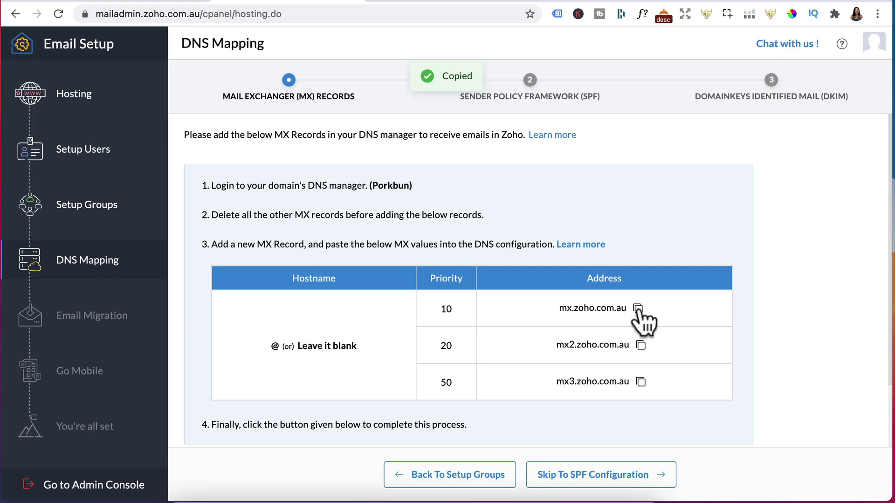
Step: In Groove, start a new MX record named @ for bossfunnels.co
click(437, 2)
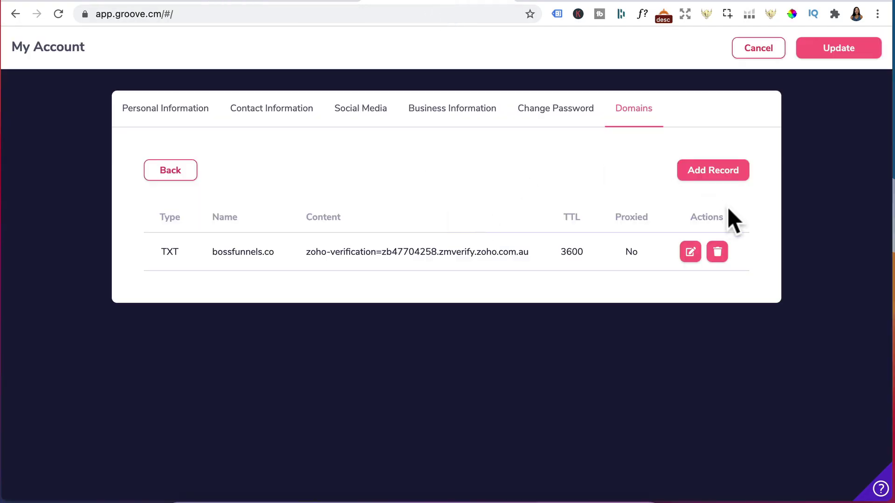
click(714, 174)
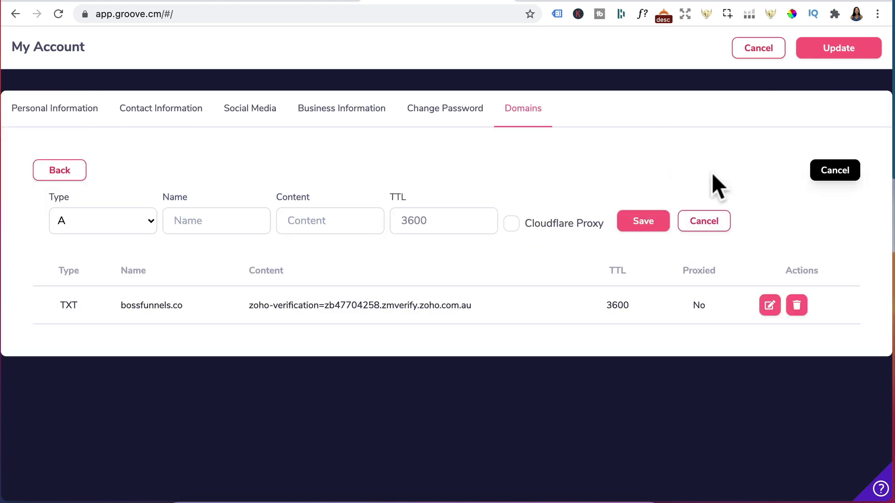
click(119, 220)
click(89, 275)
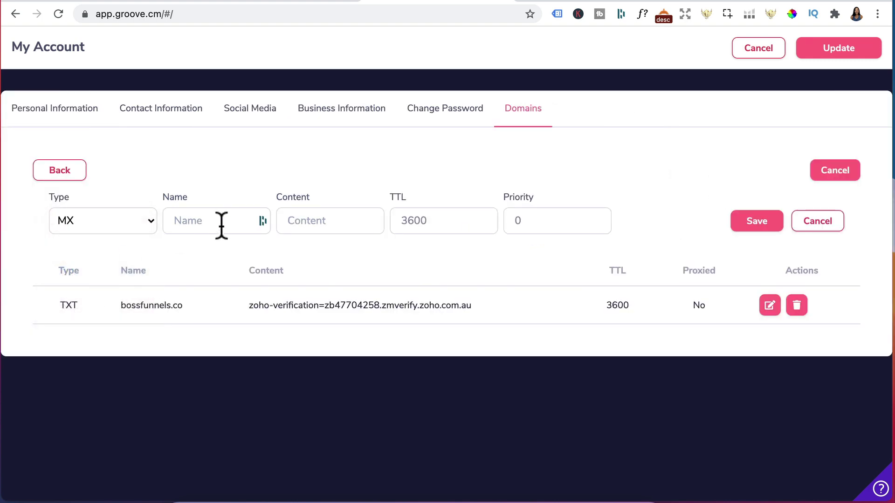
click(176, 220)
text(@)
Step: Fill in the MX record with the copied address mx.zoho.com.au as content and priority 10, and save it
click(323, 219)
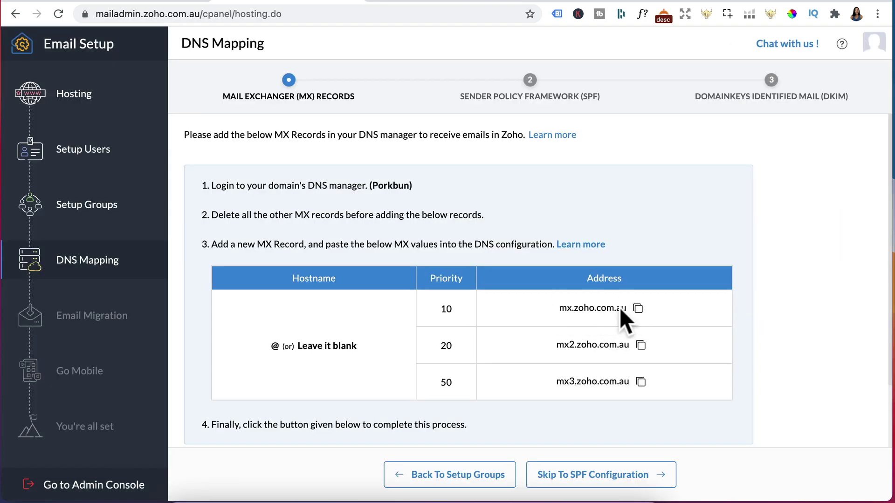
click(434, 4)
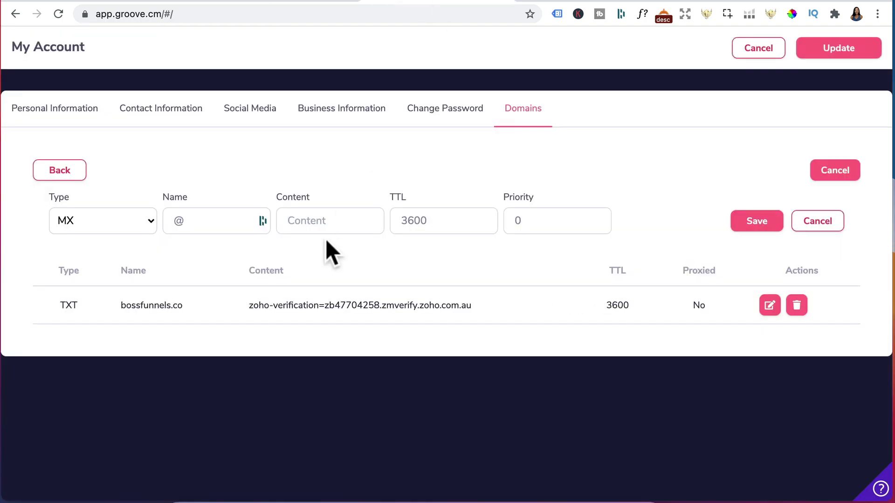
key(super+v)
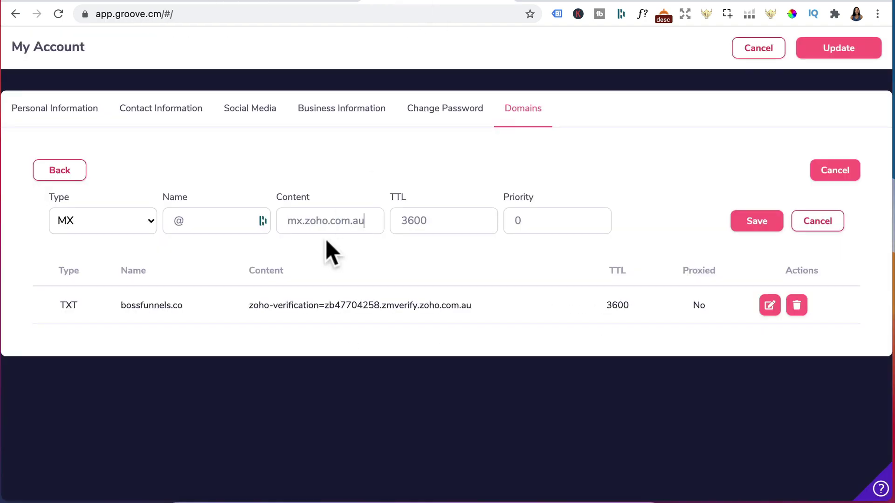
click(533, 225)
key(BackSpace)
text(10)
click(765, 223)
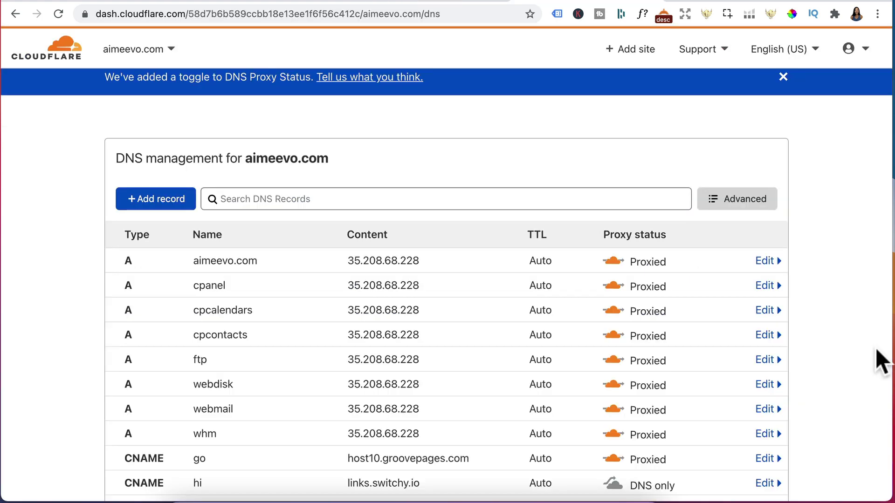
Step: In Cloudflare's DNS management for aimeevo.com, fill in a new MX record named @ with mail server mx.zoho.com.au
click(154, 201)
click(165, 280)
scroll(158, 387, down, 2)
click(155, 375)
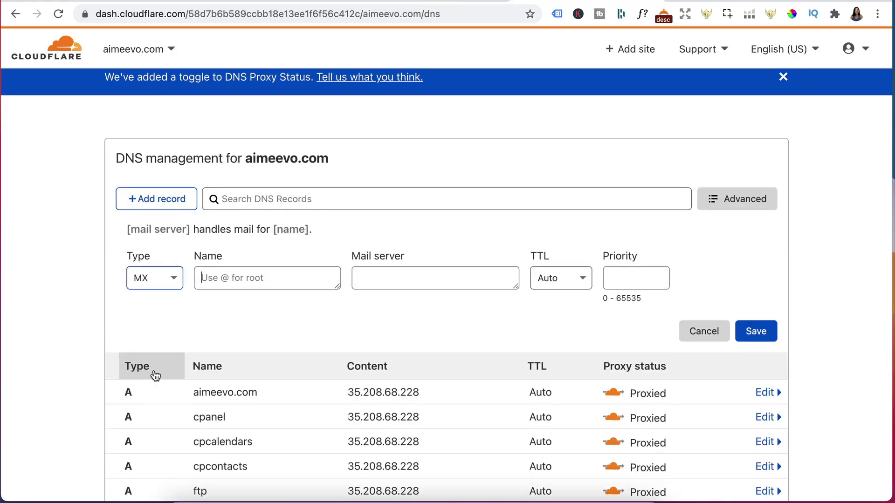
text(@)
click(369, 278)
key(super+v)
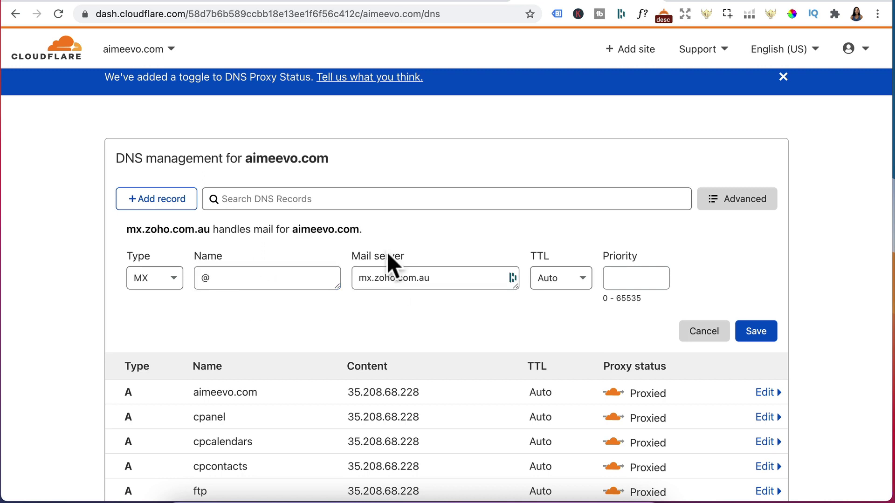
Step: Check the priority for mx.zoho.com.au in Zoho, then set the Cloudflare MX record's priority to 10 and save it
click(355, 4)
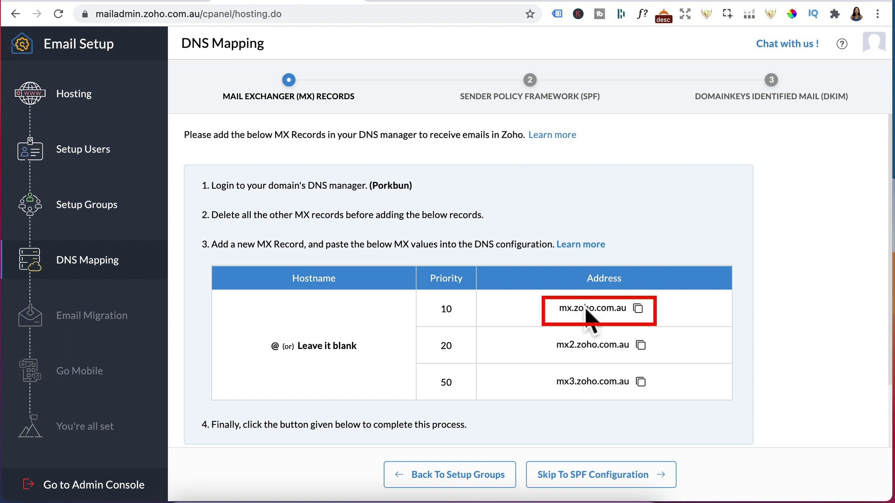
click(586, 2)
click(644, 278)
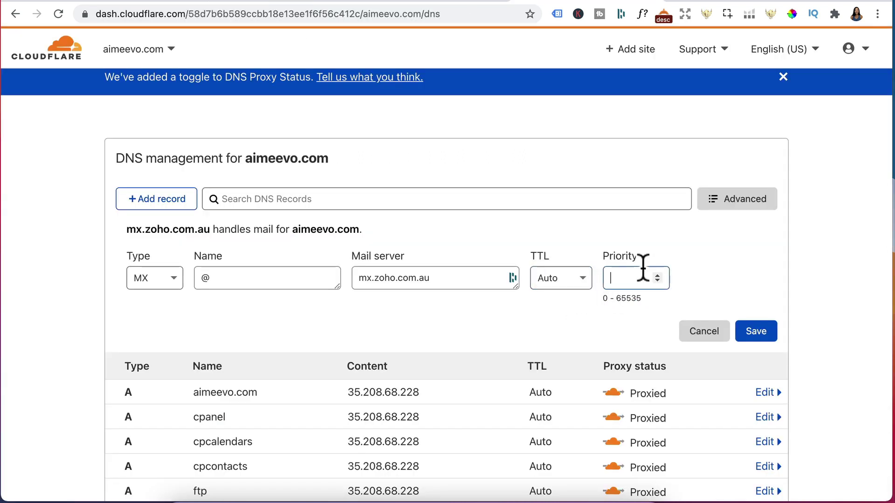
text(10)
click(755, 331)
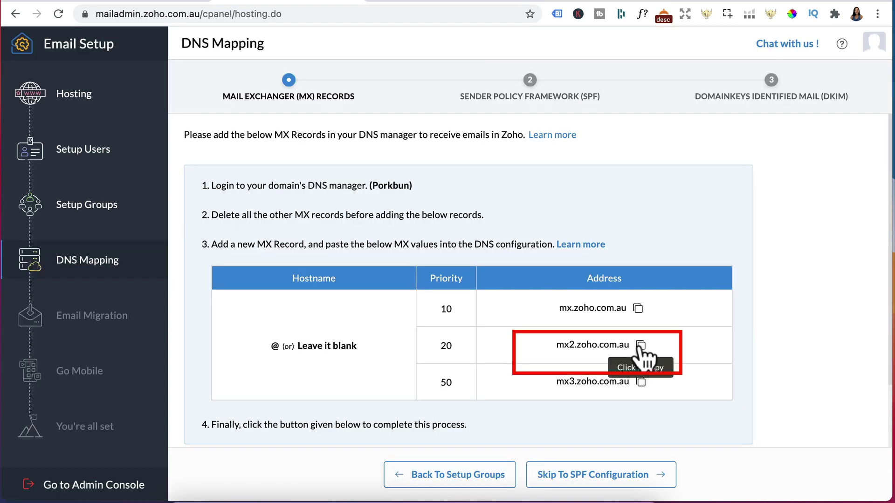
Step: Copy the address mx2.zoho.com.au from Zoho's DNS mapping and start another MX record named @ in Groove
click(639, 346)
click(640, 347)
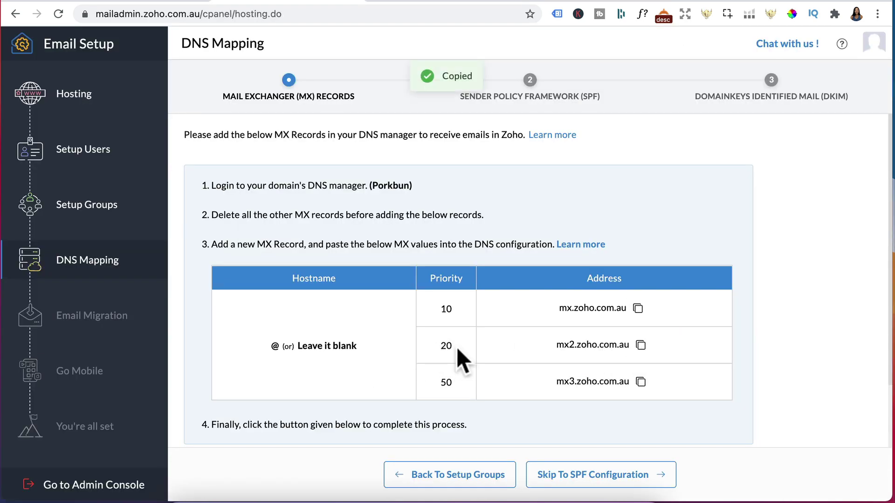
click(429, 2)
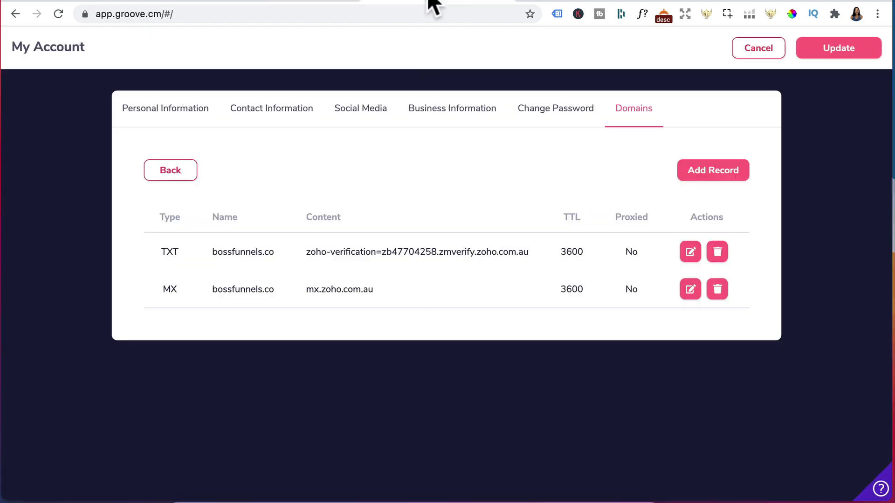
click(694, 172)
click(80, 222)
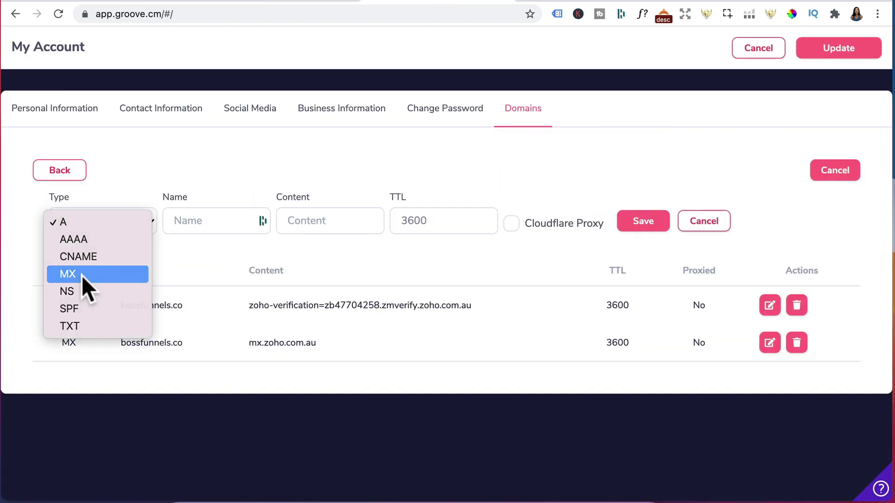
click(82, 275)
click(191, 221)
text(@)
Step: Give the new MX record the content mx2.zoho.com.au and priority 20, and save it
click(320, 222)
key(ctrl+v)
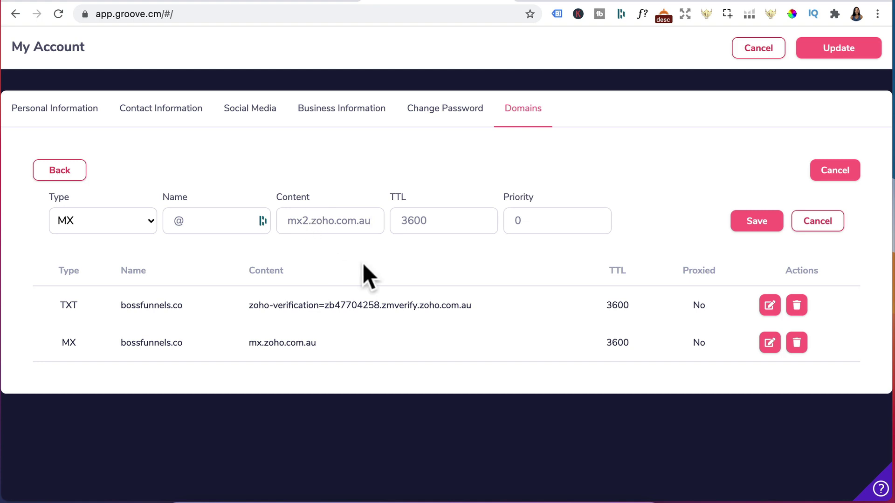
click(524, 221)
double_click(525, 221)
text(20)
click(762, 225)
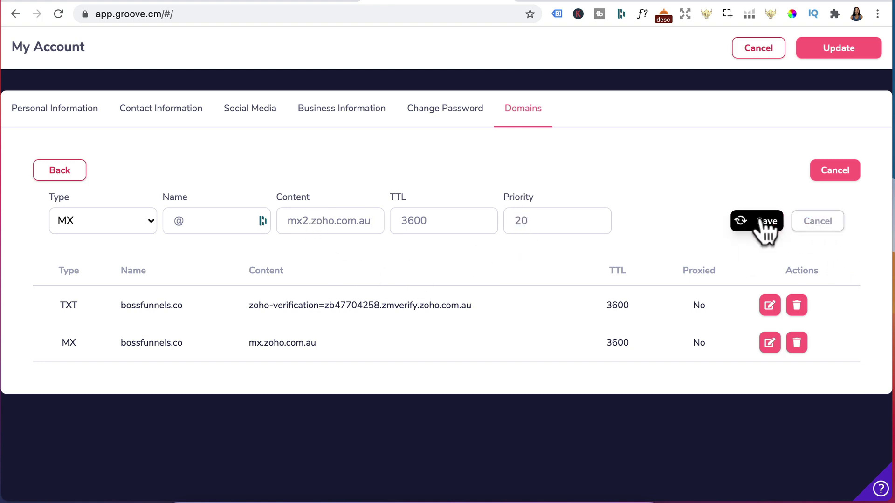
Step: Copy the address mx3.zoho.com.au from Zoho's DNS mapping and start a third MX record named @ in Groove
click(641, 382)
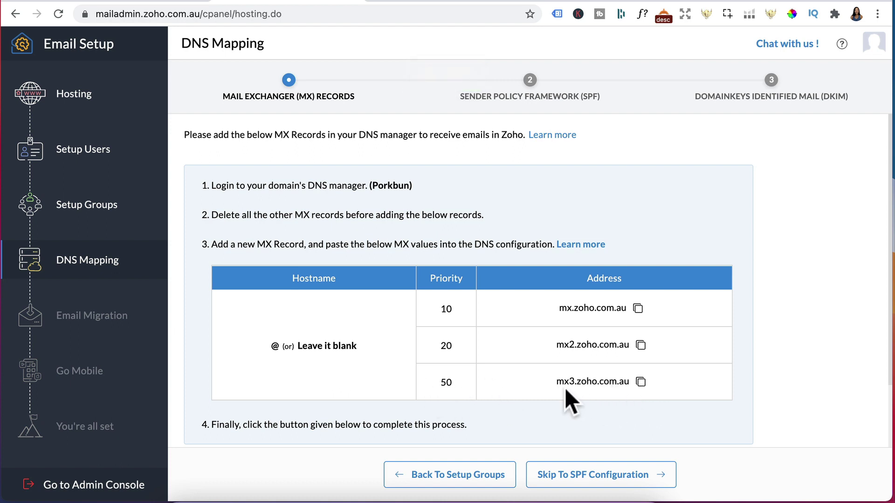
click(440, 1)
click(831, 171)
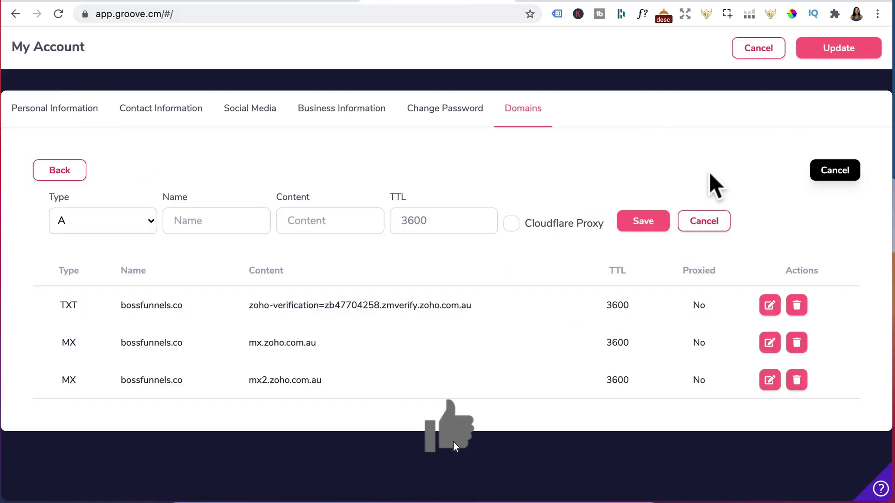
click(102, 221)
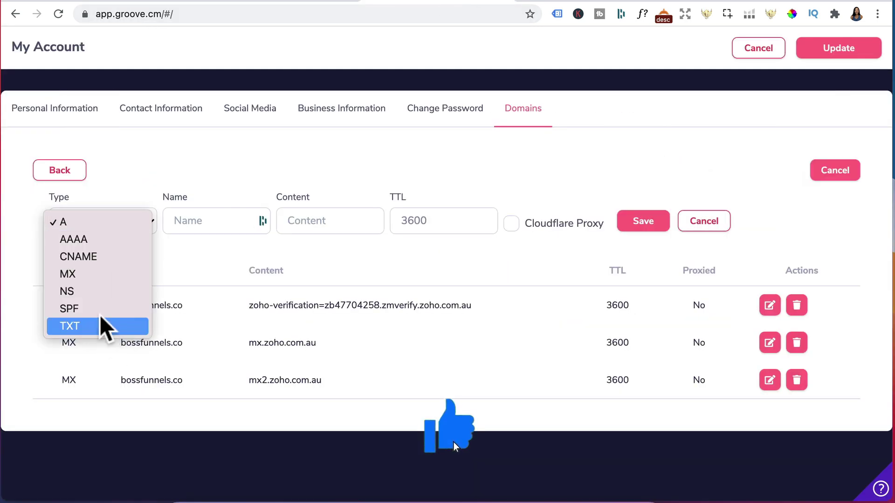
click(96, 273)
click(210, 220)
text(@)
Step: Complete the third MX record with content mx3.zoho.com.au and priority 50, and save it
click(321, 219)
key(super+v)
double_click(508, 220)
text(50)
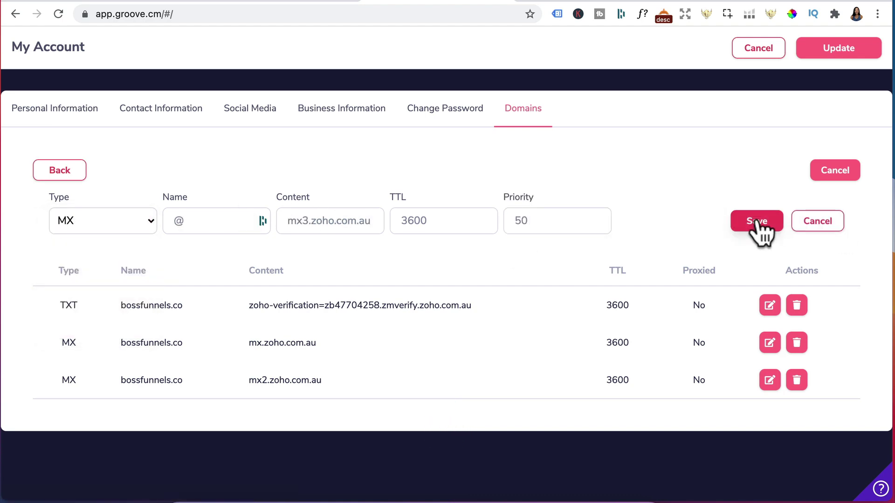
click(756, 223)
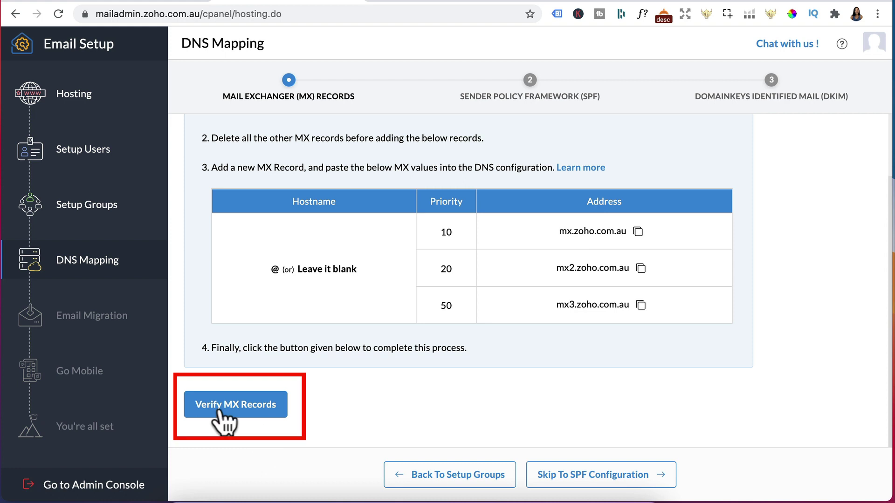
Step: Back in Zoho's DNS mapping, verify the domain's MX records and proceed to SPF configuration
click(250, 413)
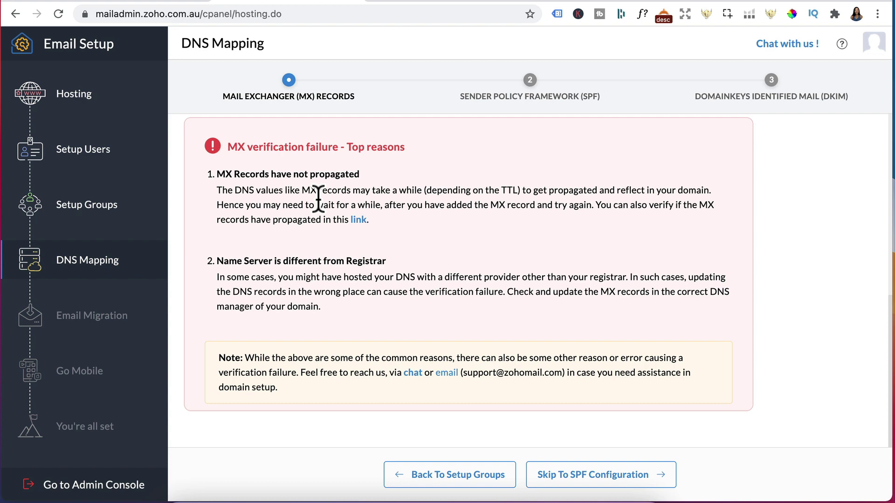
scroll(326, 256, up, 4)
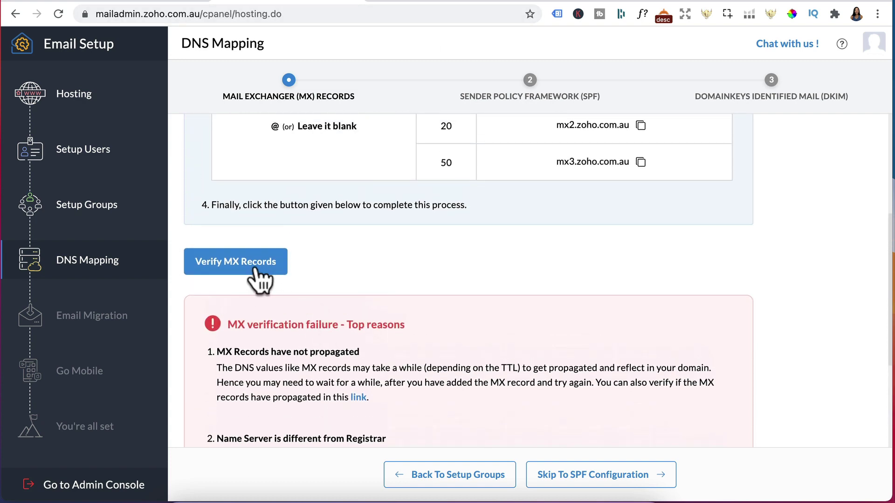
click(261, 265)
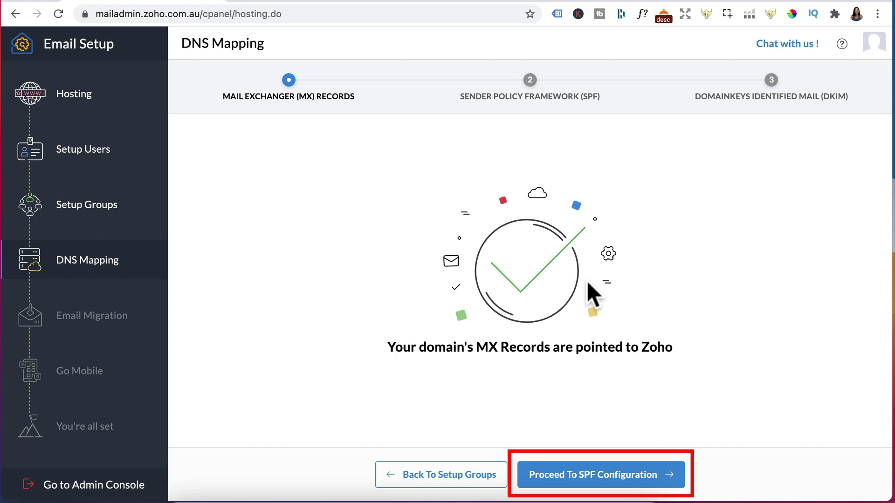
click(652, 484)
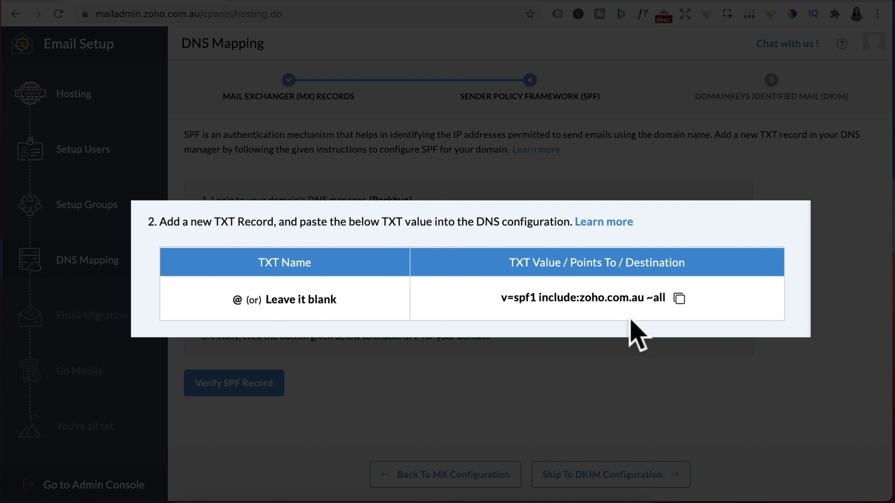
Step: Copy Zoho's SPF value and add it in Groove as a saved TXT record named @ with content v=spf1 include:zoho.com.au ~all
click(679, 299)
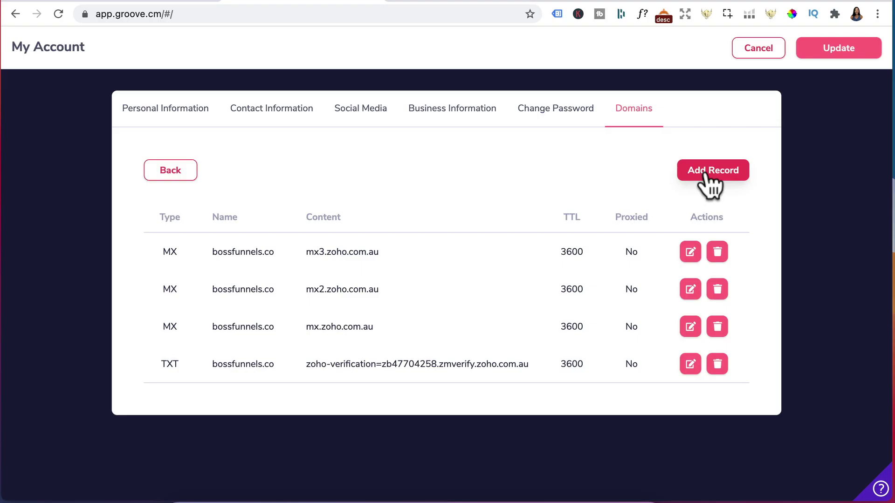
click(711, 170)
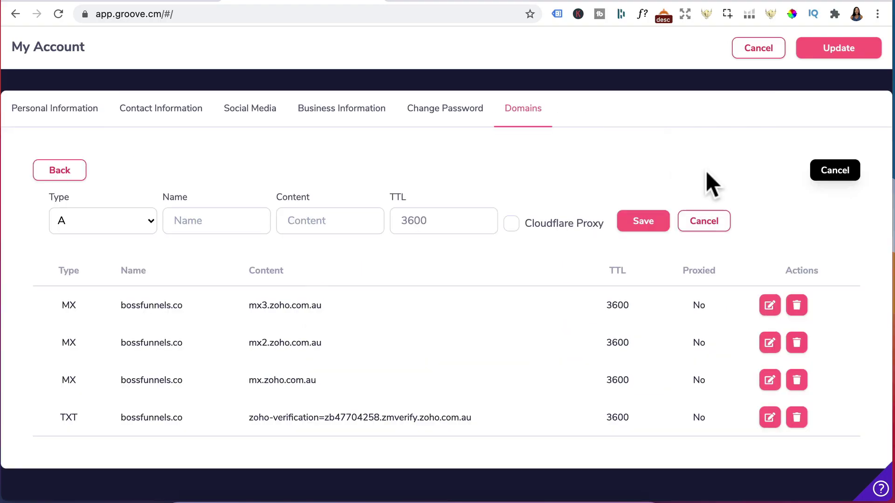
click(127, 220)
click(83, 326)
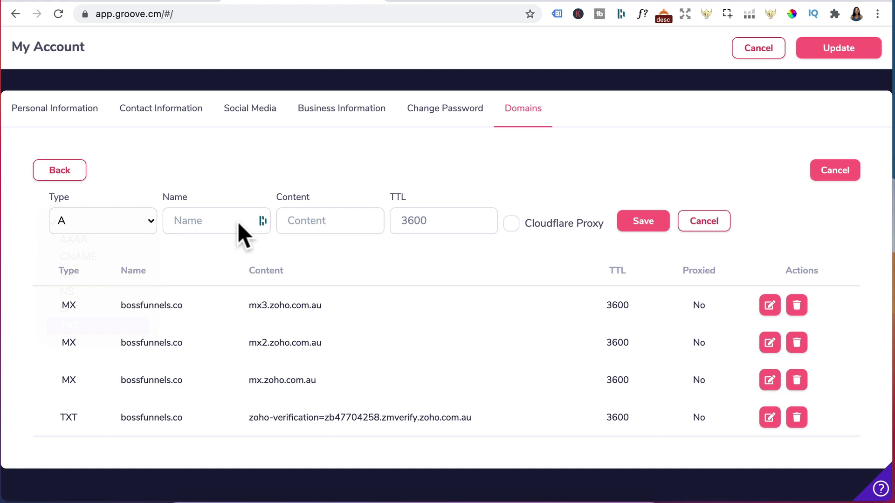
click(204, 216)
text(@)
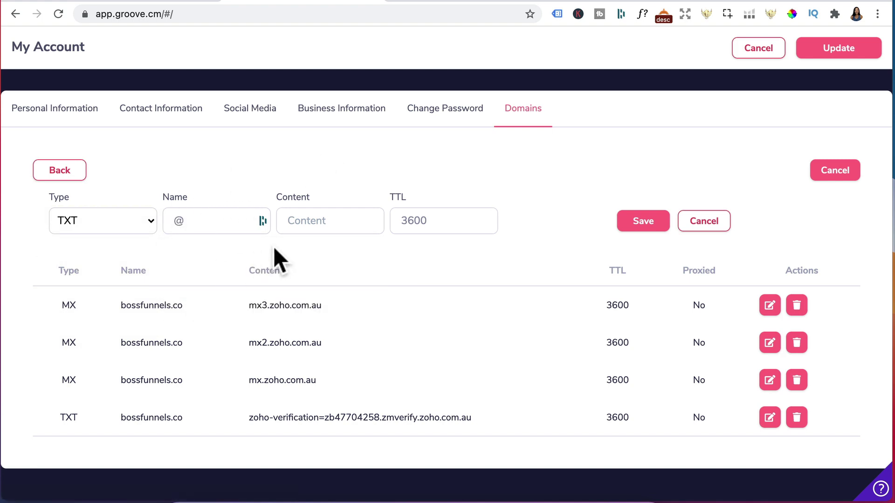
click(297, 219)
key(super+v)
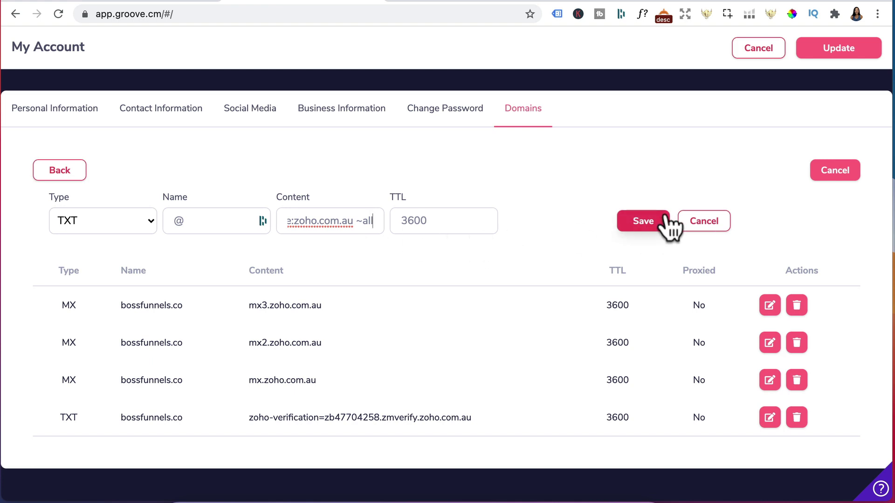
click(569, 235)
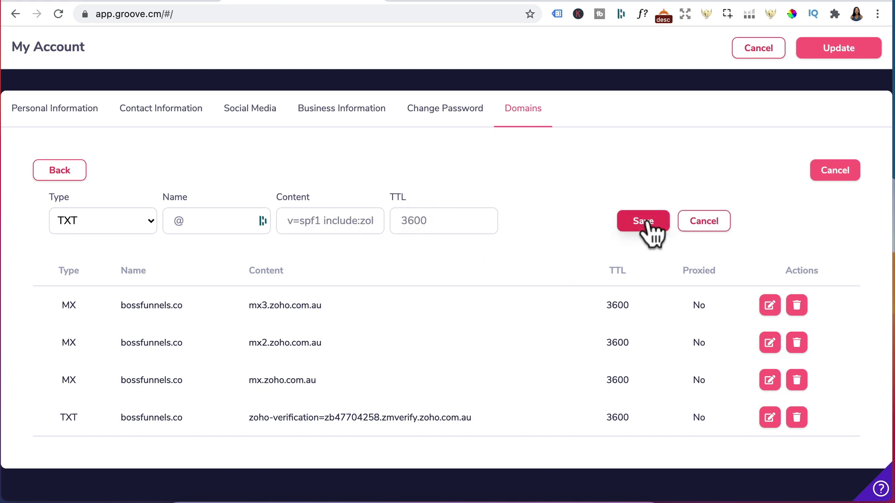
click(648, 223)
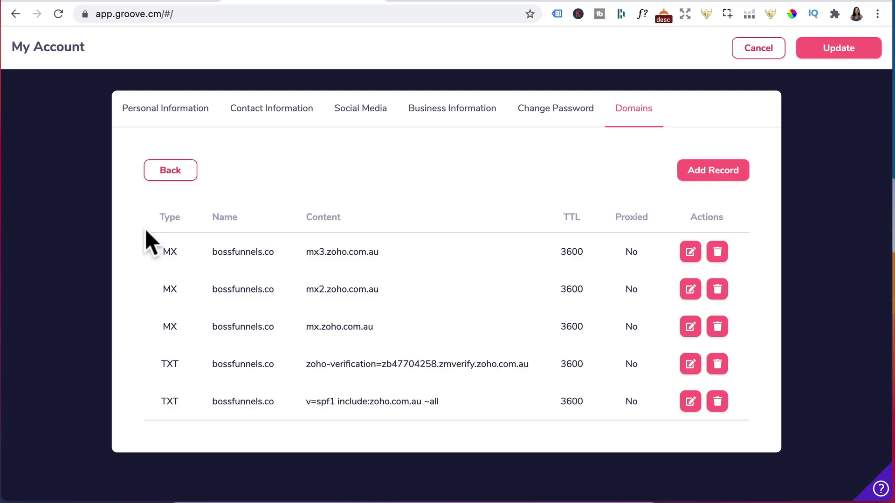
Step: Return to Zoho's DNS mapping and verify the SPF record for the domain
click(230, 1)
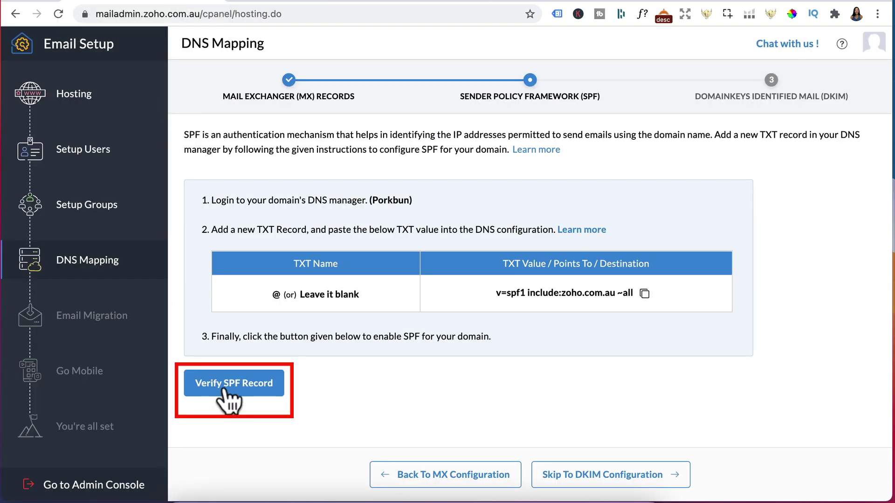
click(259, 384)
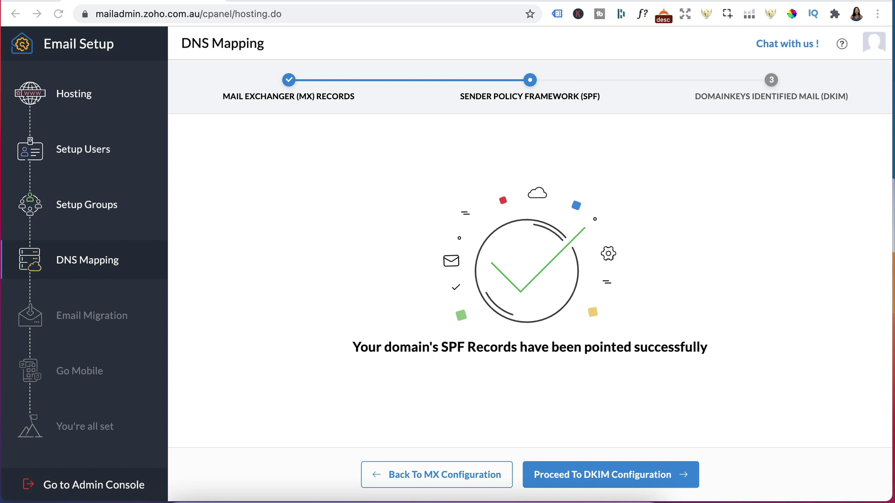
Step: Proceed to DKIM configuration in Zoho, and start a new TXT record named zmail._domainkey in Groove
click(574, 485)
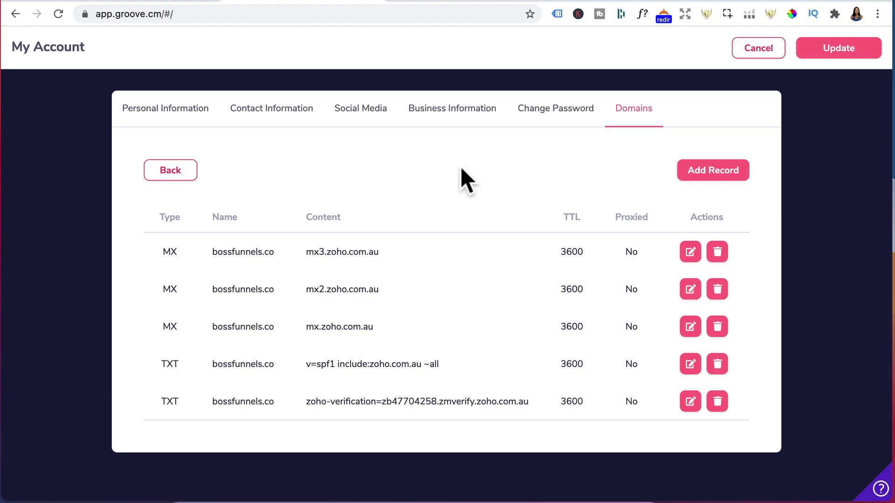
click(703, 177)
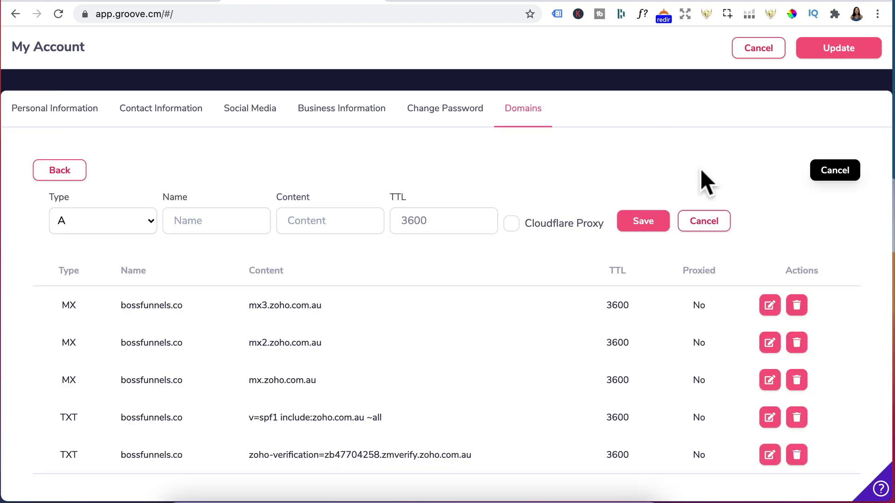
click(113, 221)
click(82, 327)
click(227, 217)
key(ctrl+v)
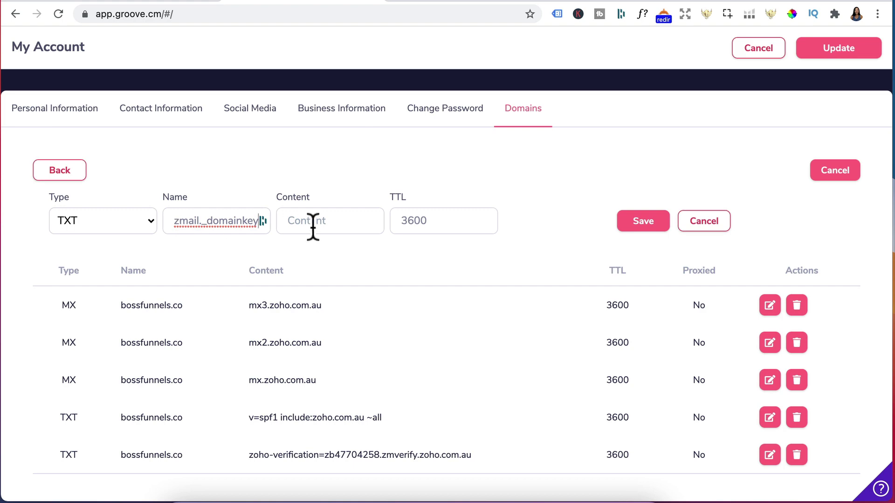
Step: Copy Zoho's DKIM TXT value into the content of the zmail._domainkey record in Groove and save the record
click(164, 1)
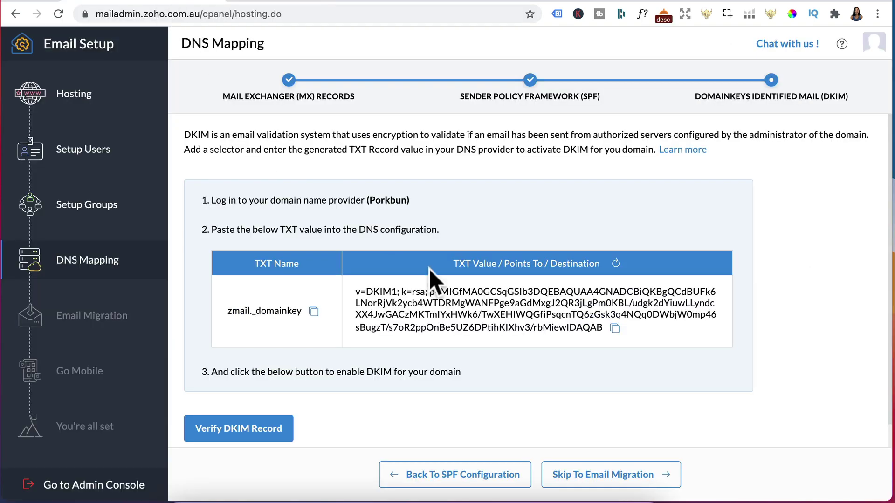
click(614, 329)
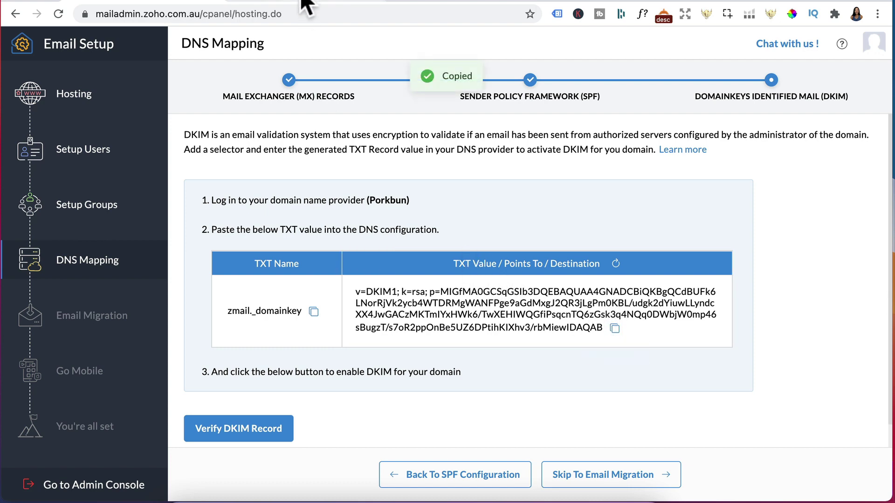
click(359, 2)
click(300, 214)
key(ctrl+v)
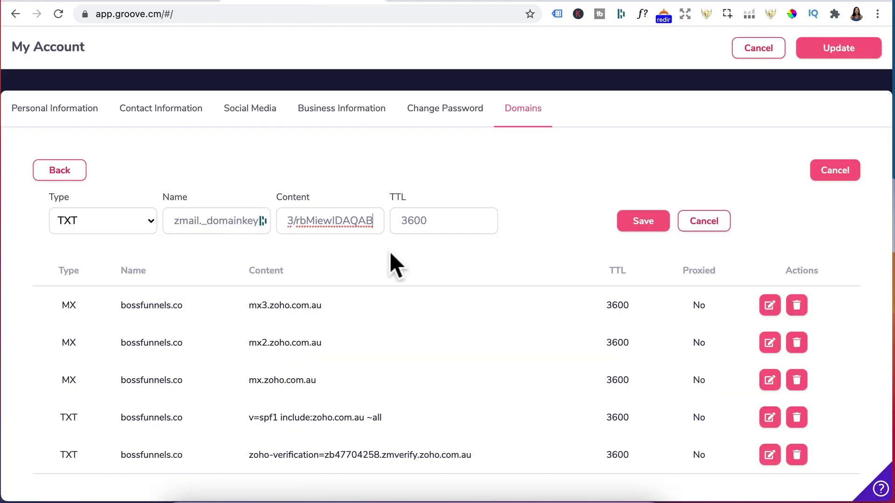
click(642, 224)
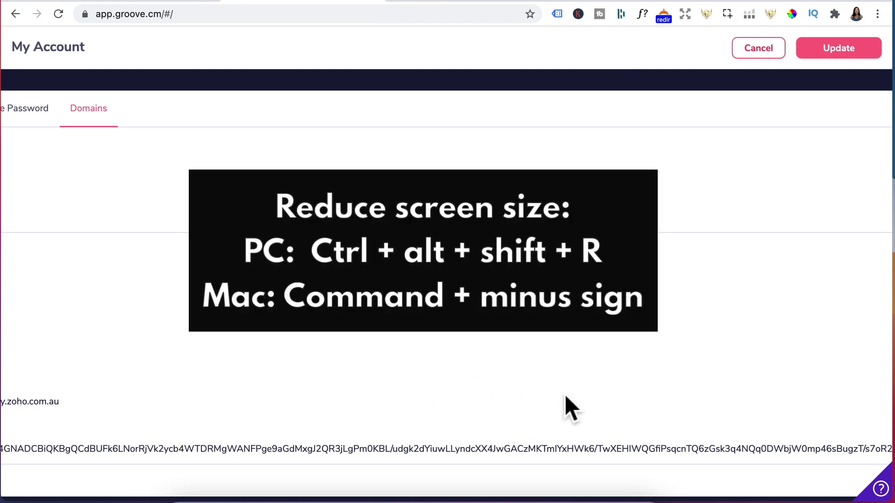
key(super+minus)
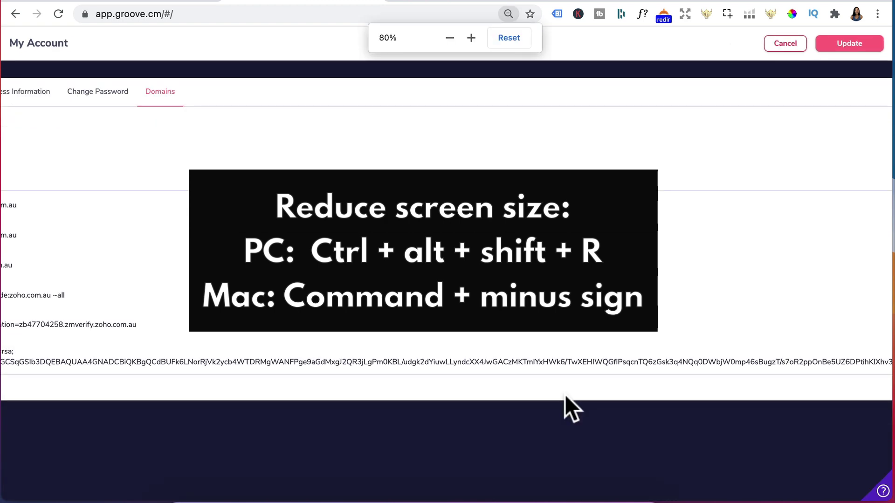
key(super+minus)
key(super+minus)
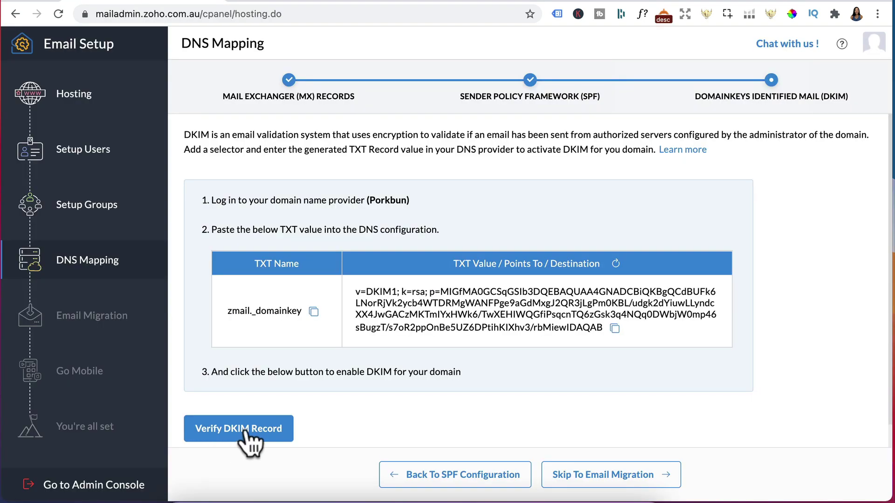
Step: Verify the DKIM record in Zoho, and proceed through the remaining setup pages without migrating data to the Zoho Mail inbox
click(247, 431)
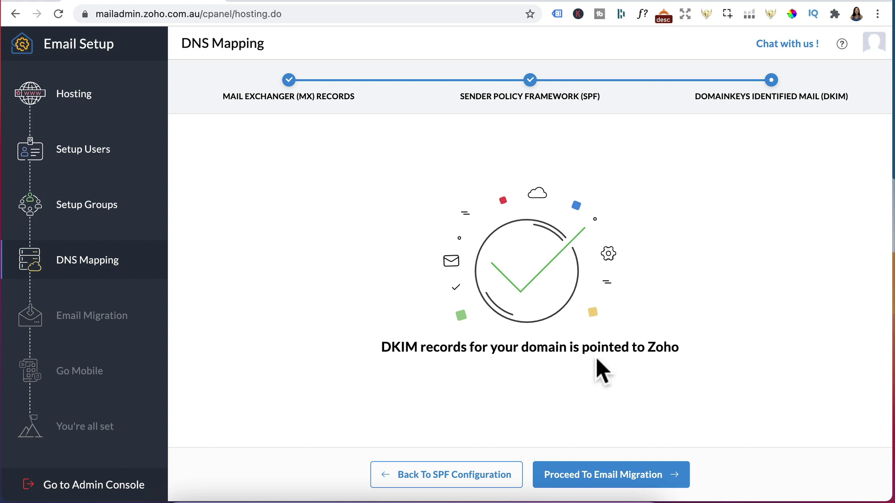
click(567, 487)
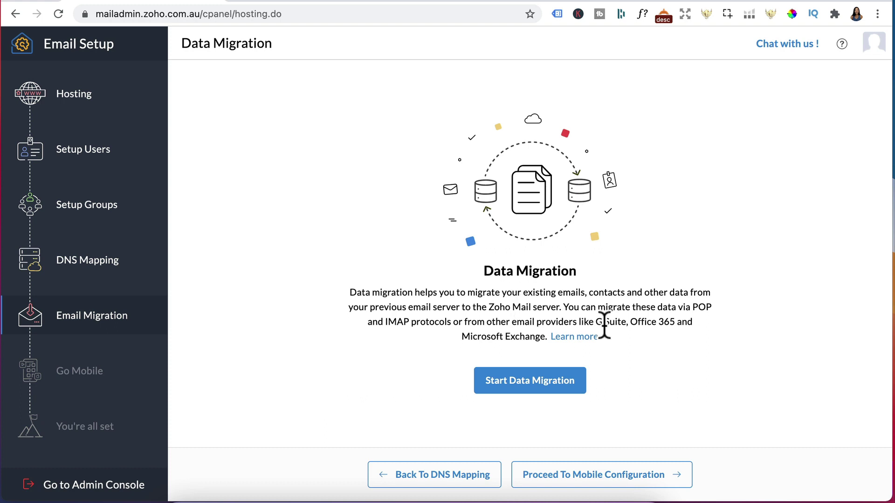
click(588, 474)
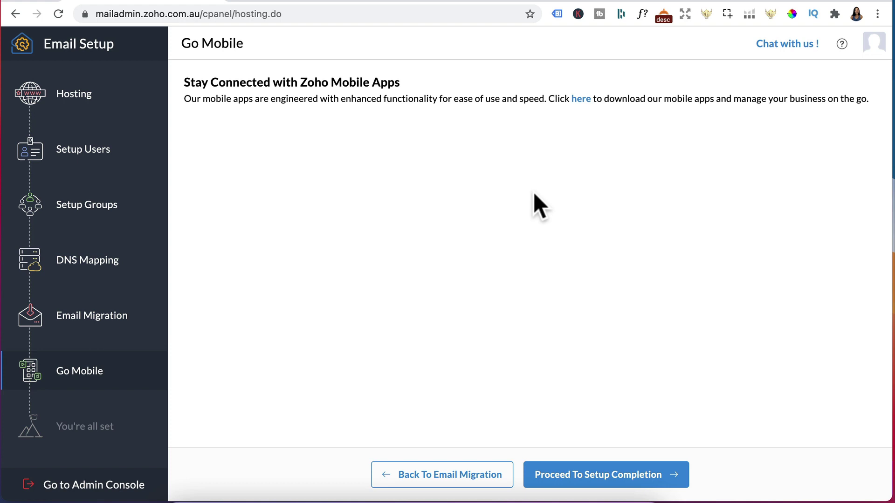
click(578, 478)
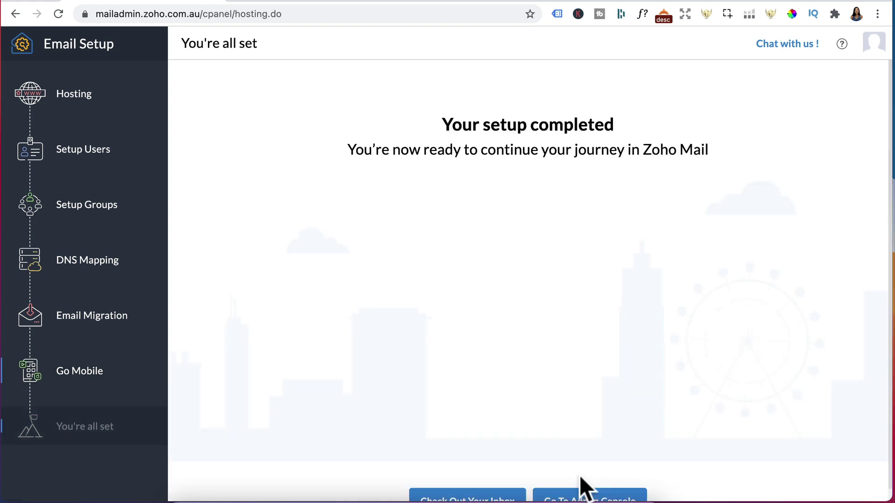
scroll(580, 475, down, 1)
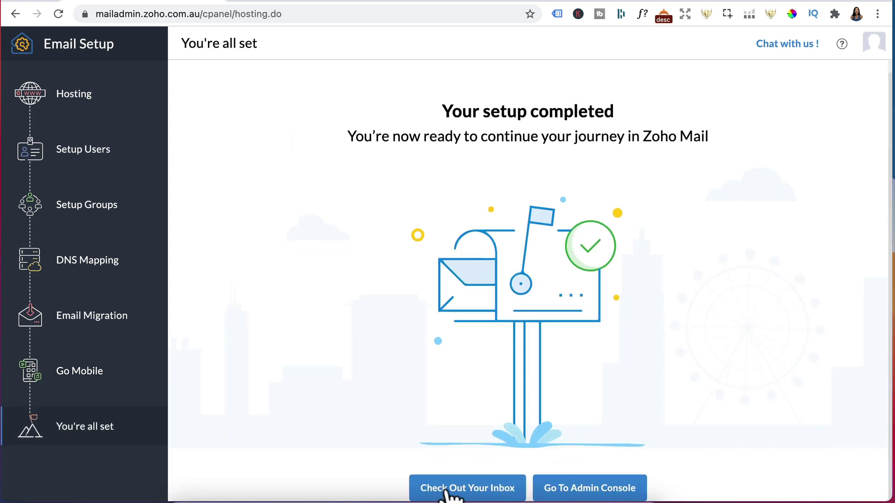
click(462, 488)
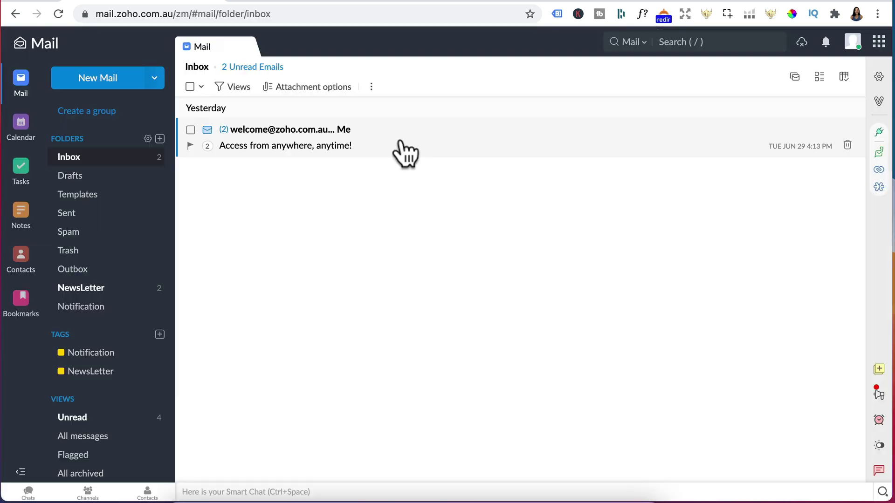
Step: Open the Zoho welcome conversation in the inbox, and view the form for creating a mail folder
click(403, 152)
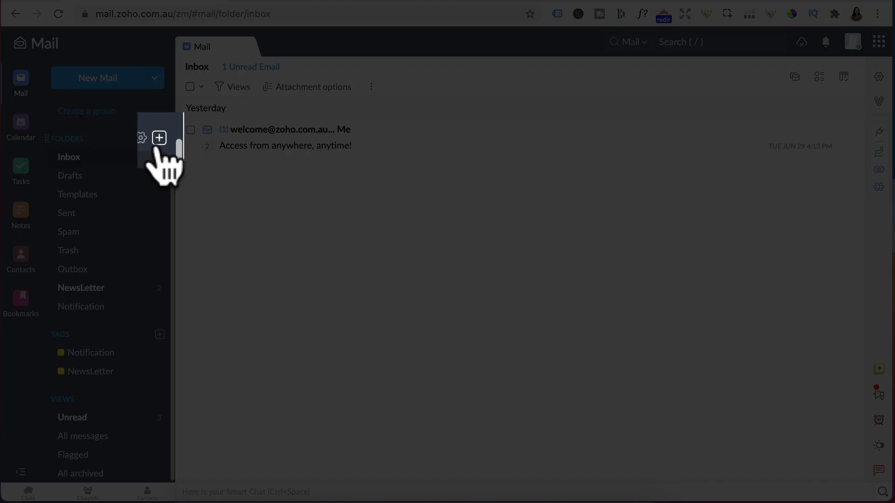
click(159, 139)
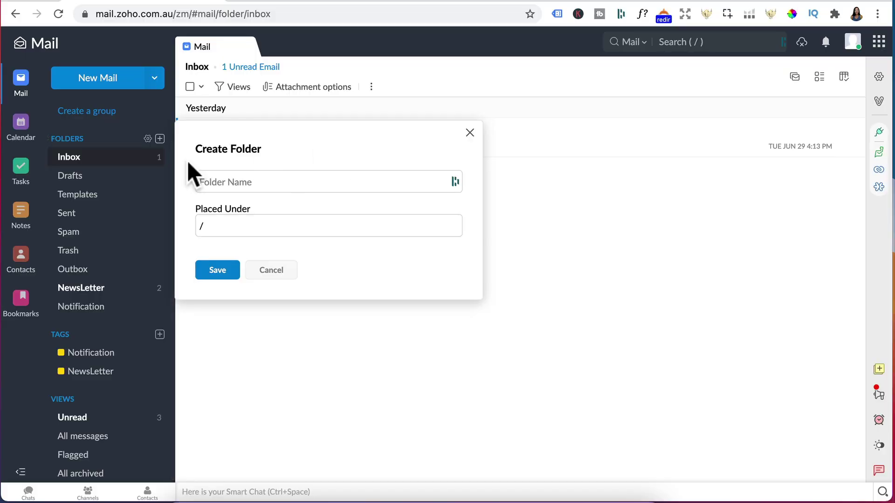
click(469, 134)
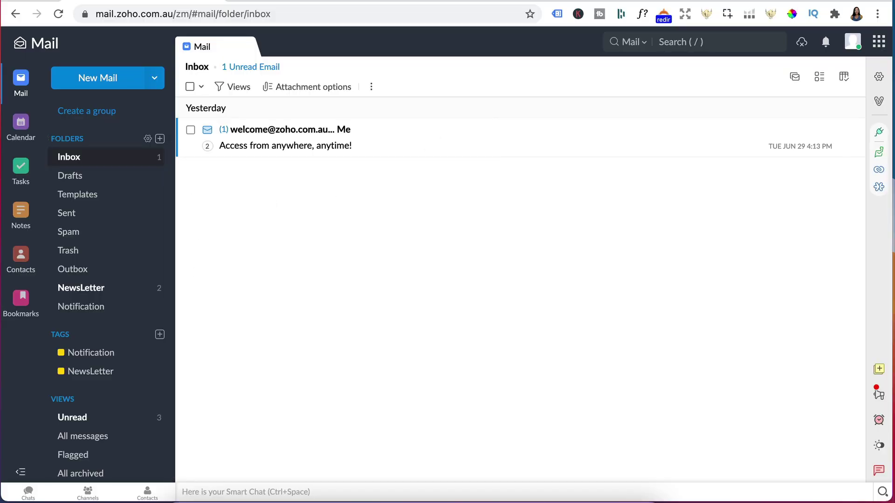
Step: Compose and send a test email with the subject "Does this work" and the text "Testing new zoho email" with a smiley
click(111, 78)
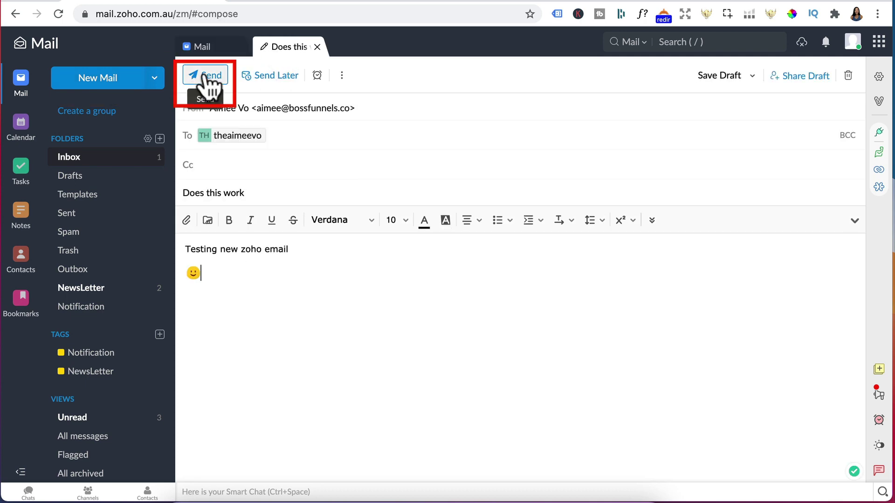
click(208, 79)
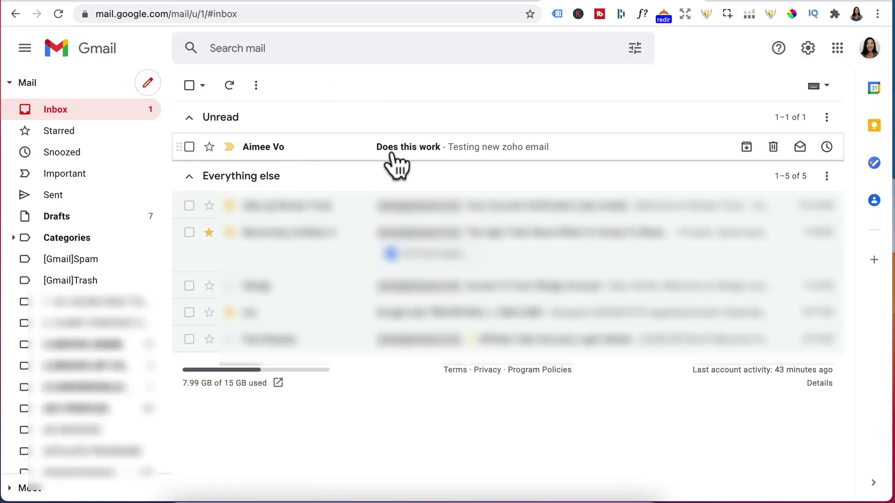
Step: In Gmail, open the received "Does this work" email and examine its sender details and message options
click(390, 154)
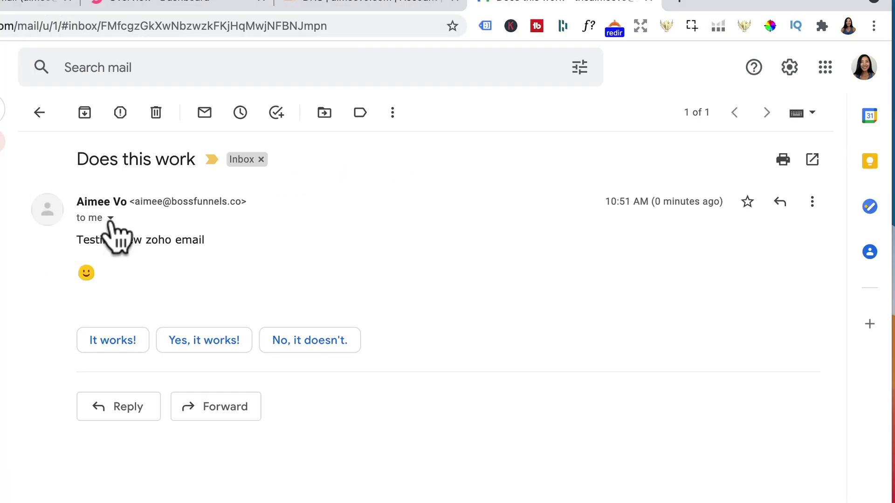
click(109, 218)
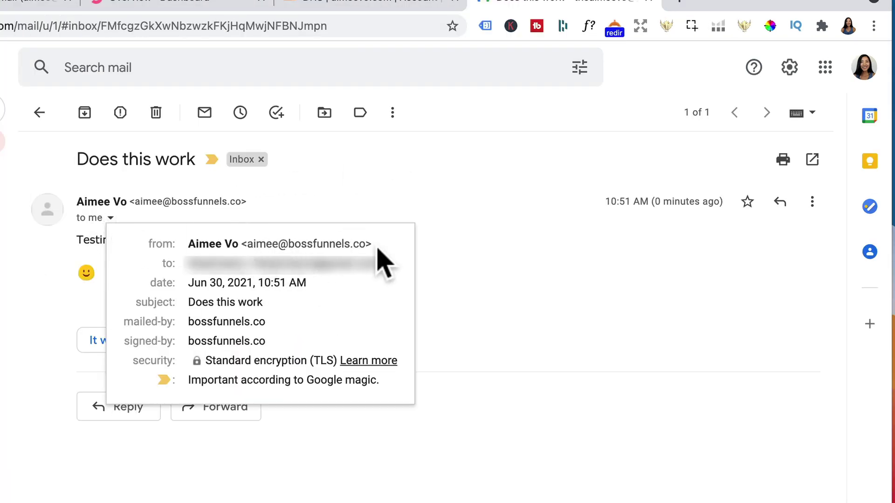
click(543, 270)
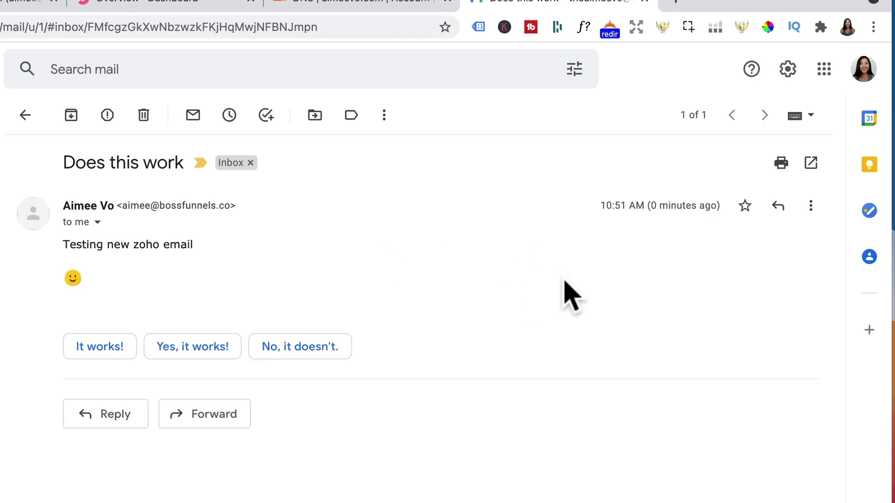
click(812, 203)
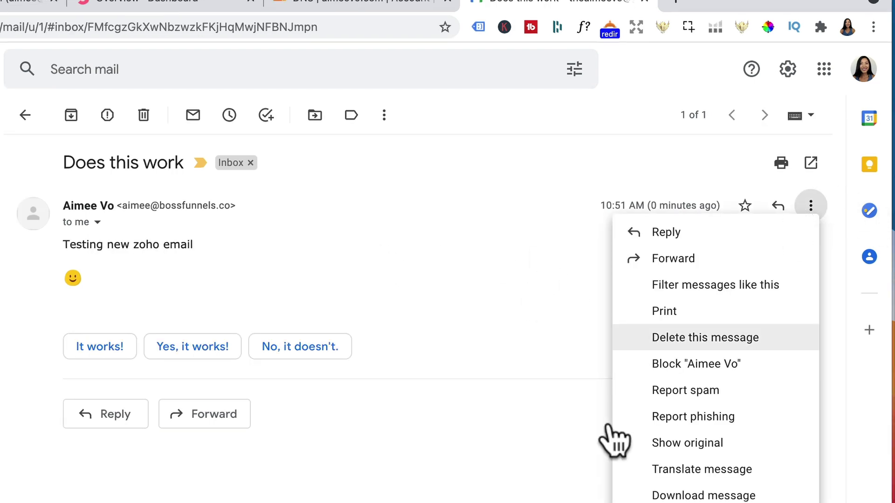
click(615, 442)
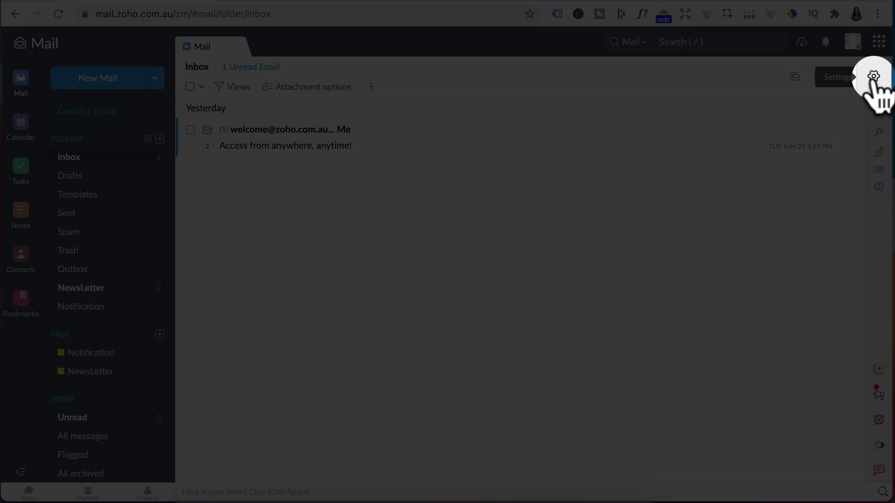
Step: In Zoho Mail's settings, start a new signature with a signature name, "Kind Regards", the sender's full name and website
click(873, 76)
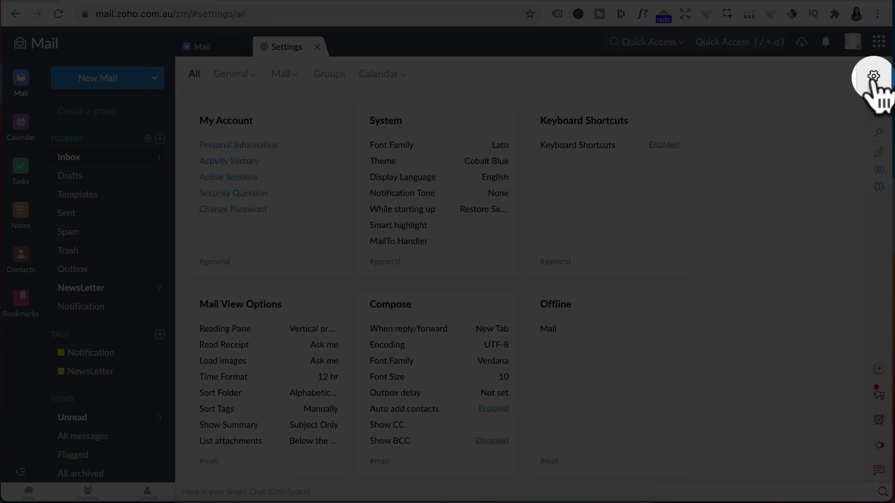
scroll(569, 410, down, 20)
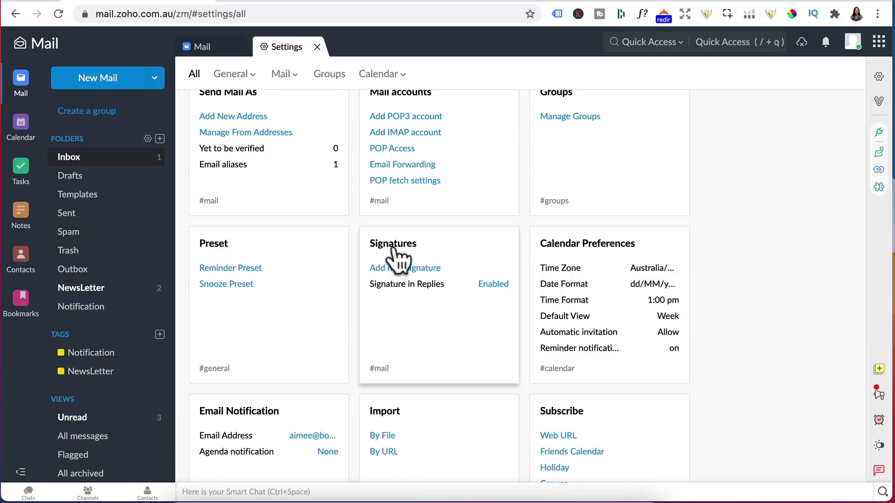
click(402, 268)
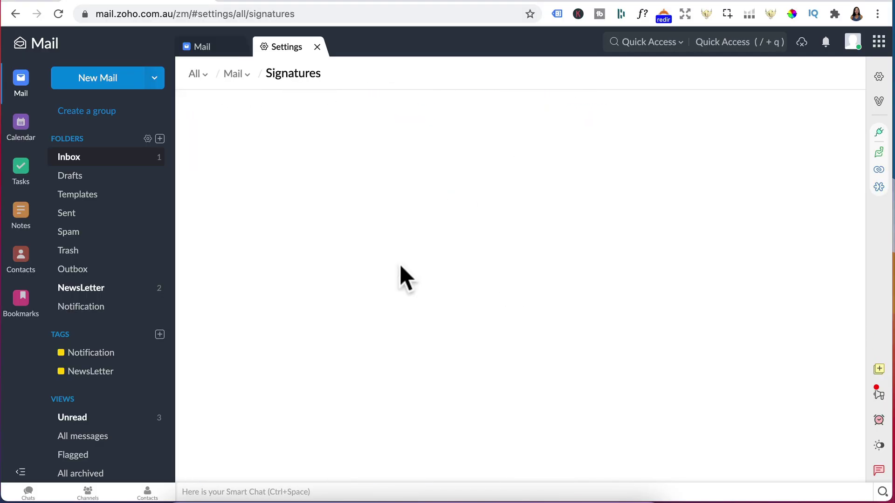
text(Aimeer)
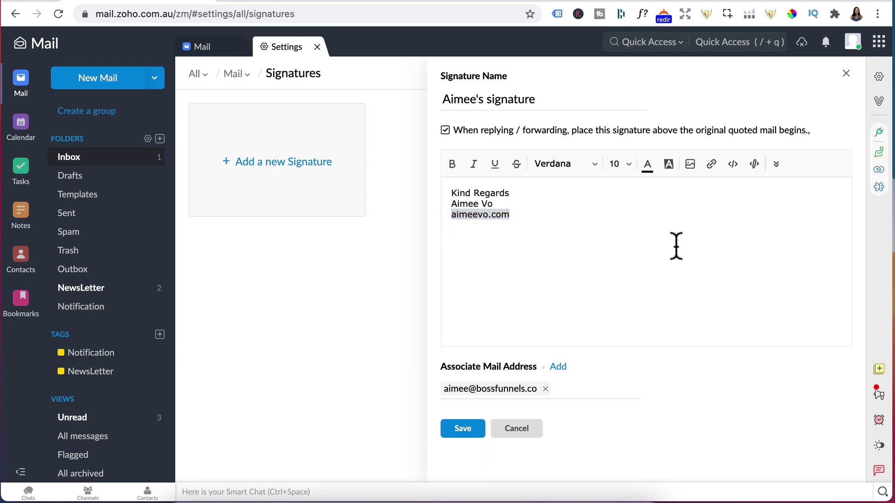
Step: Link the website text in the signature to its https address, and view the image insertion options
click(710, 163)
text(https://aimeevo.com)
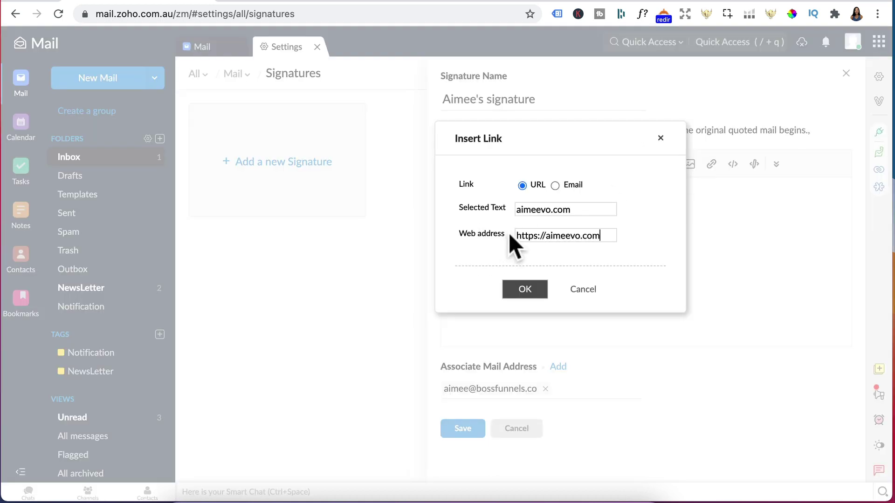
click(525, 289)
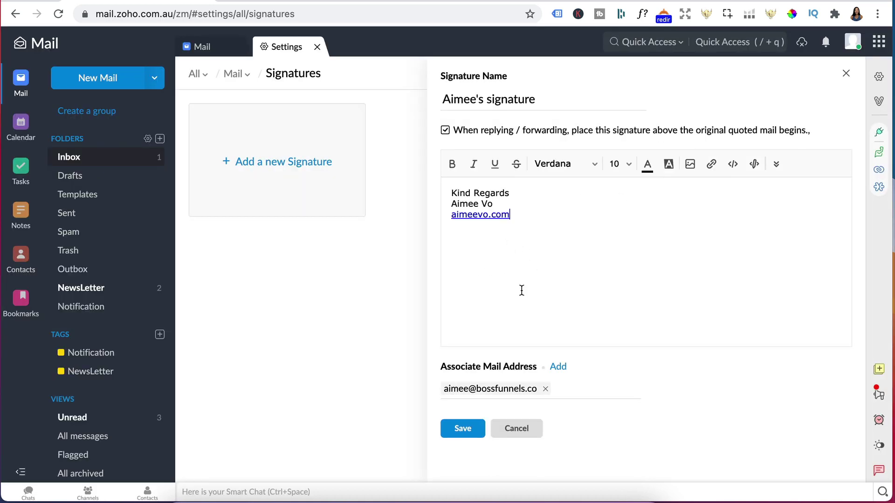
click(692, 164)
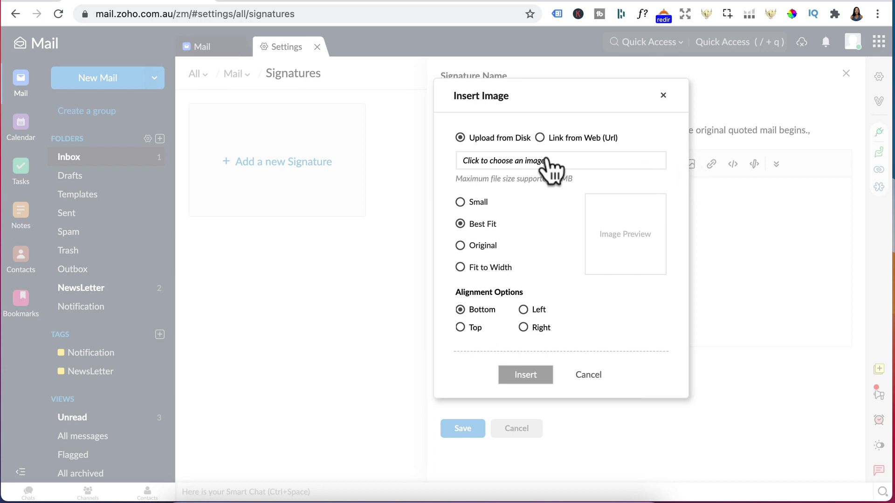
click(663, 95)
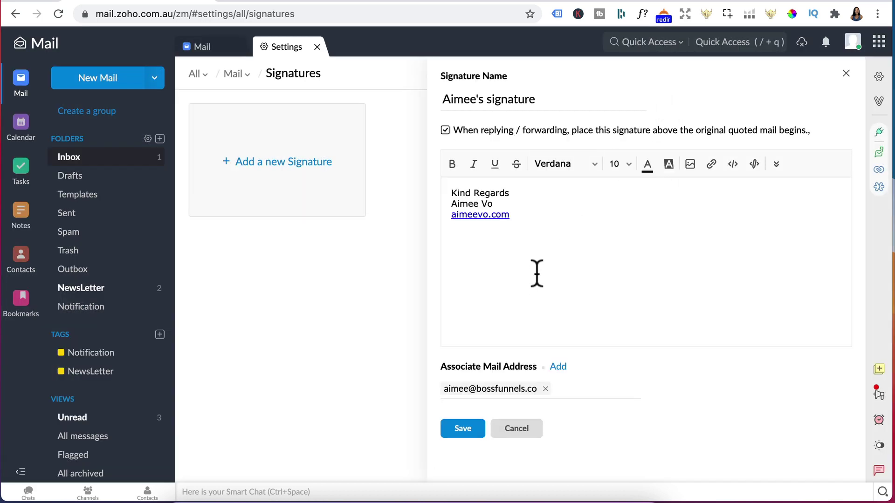